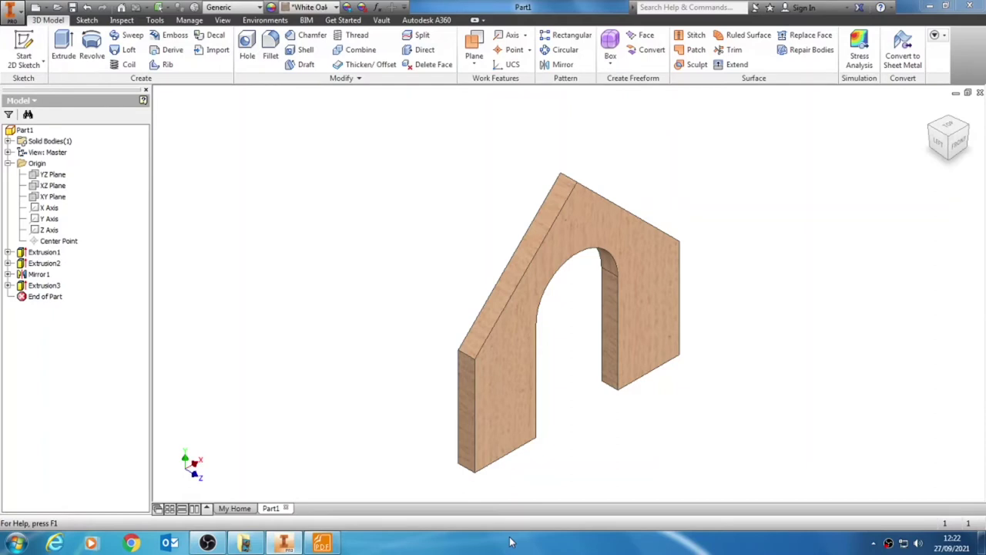
- Create Part2 from the Metric Standard (mm).ipt template and begin a 2D sketch
click(324, 544)
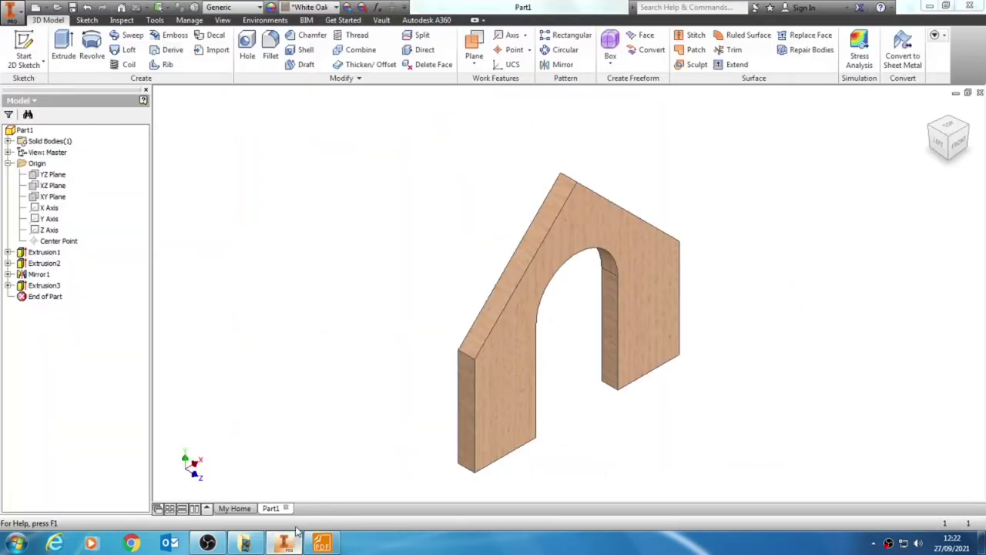
click(284, 543)
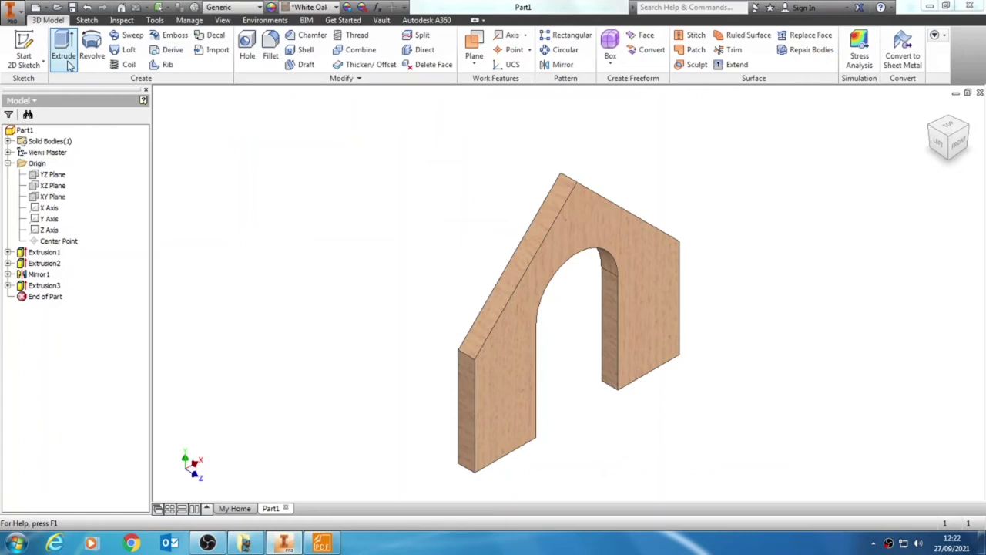
click(12, 10)
click(43, 65)
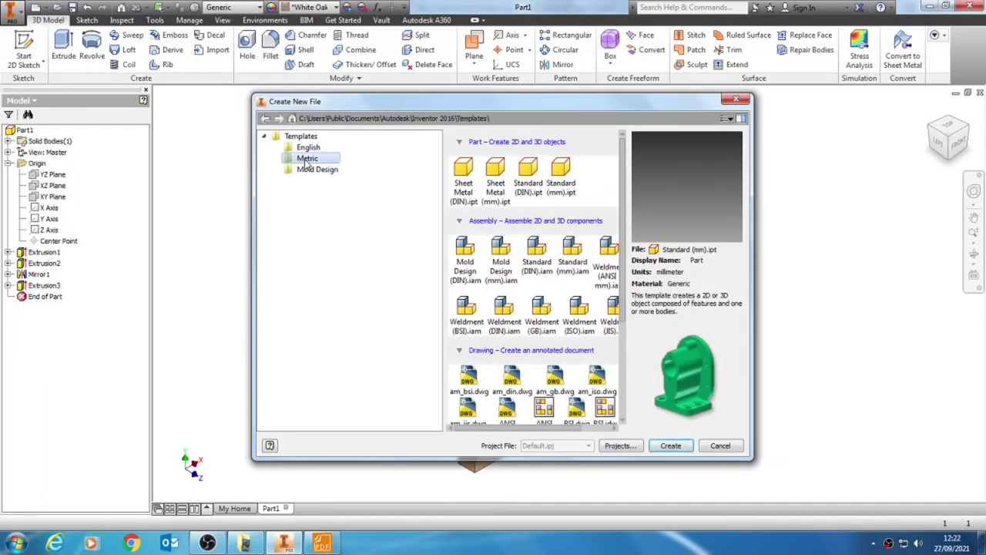
click(565, 182)
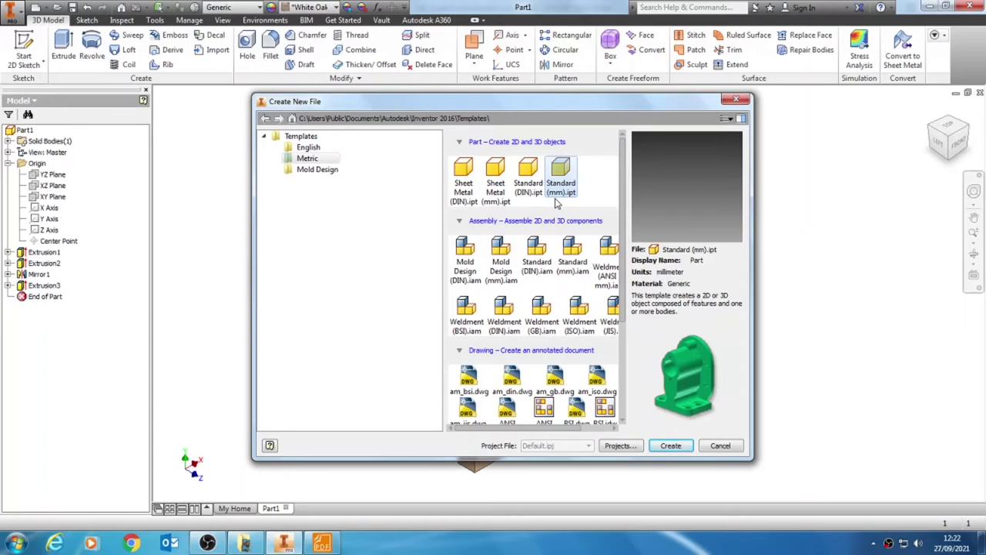
click(674, 446)
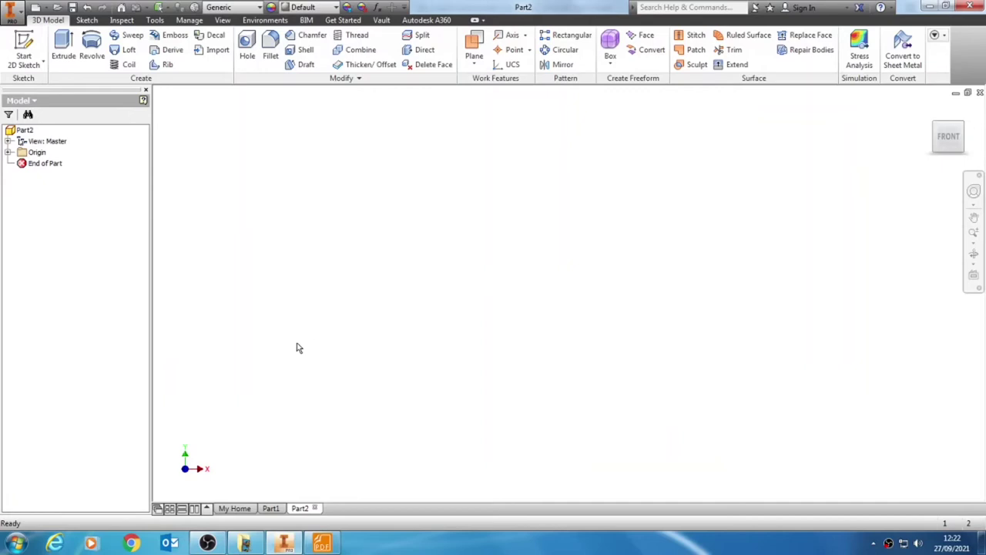
click(30, 40)
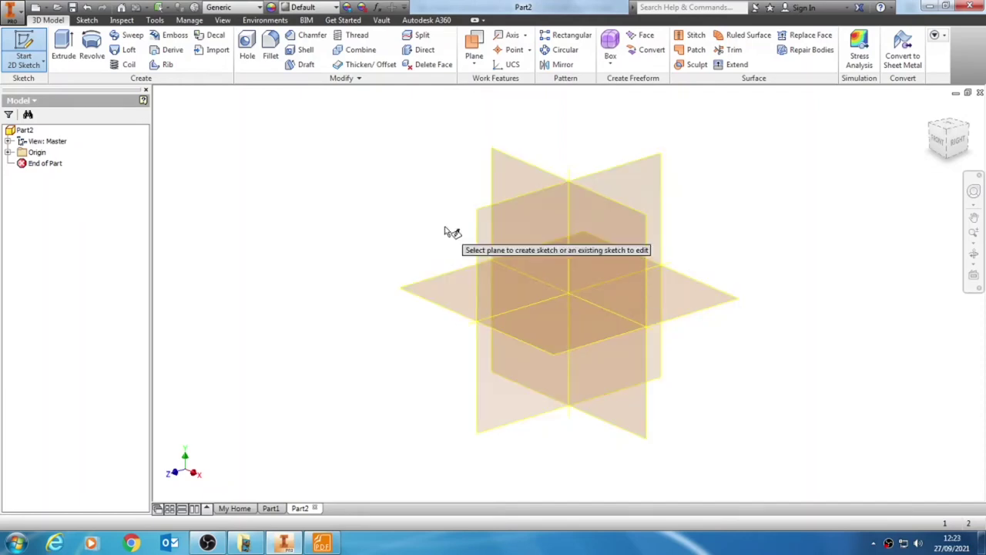
- After checking the data sheet, start Sketch1 on the XY plane viewed from the front
mouse_move(302, 549)
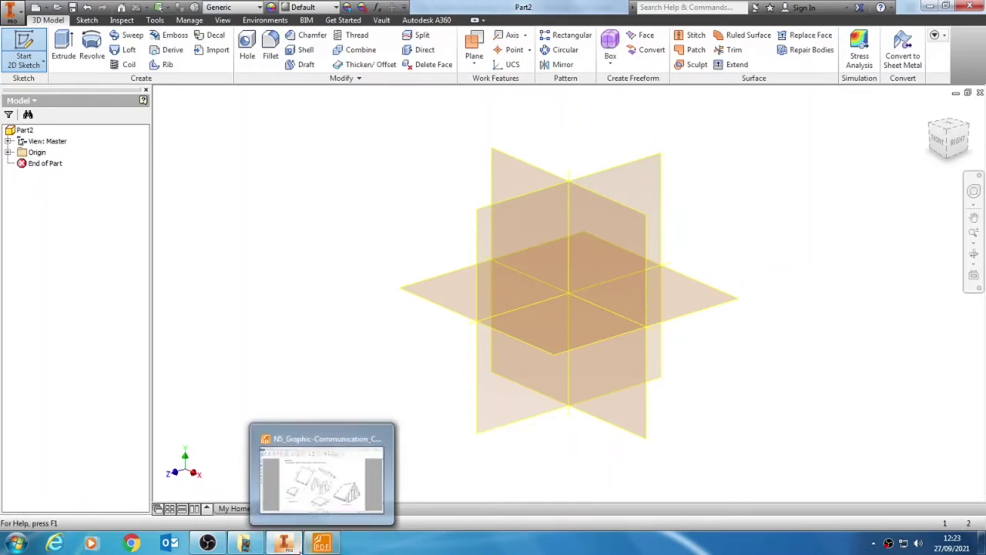
drag(285, 544, 325, 548)
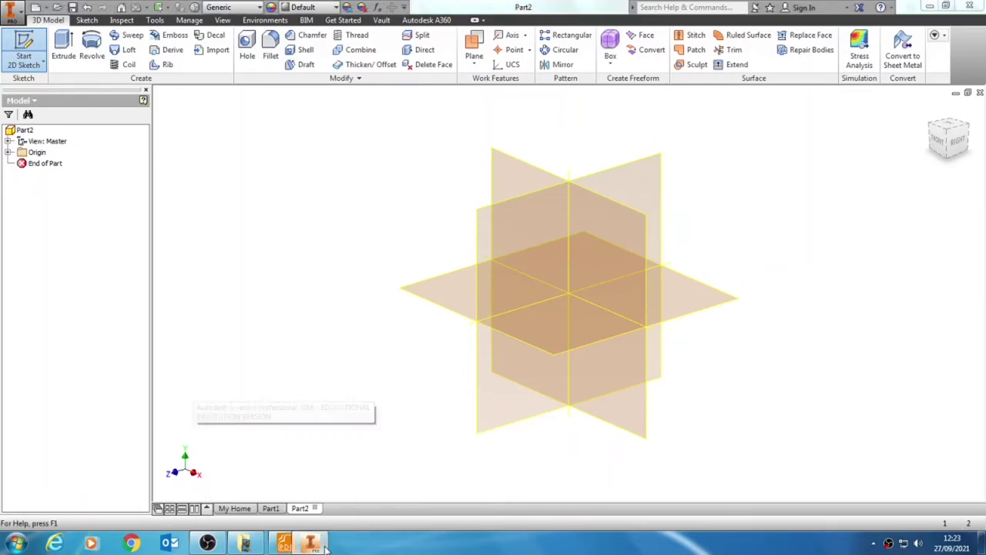
click(283, 544)
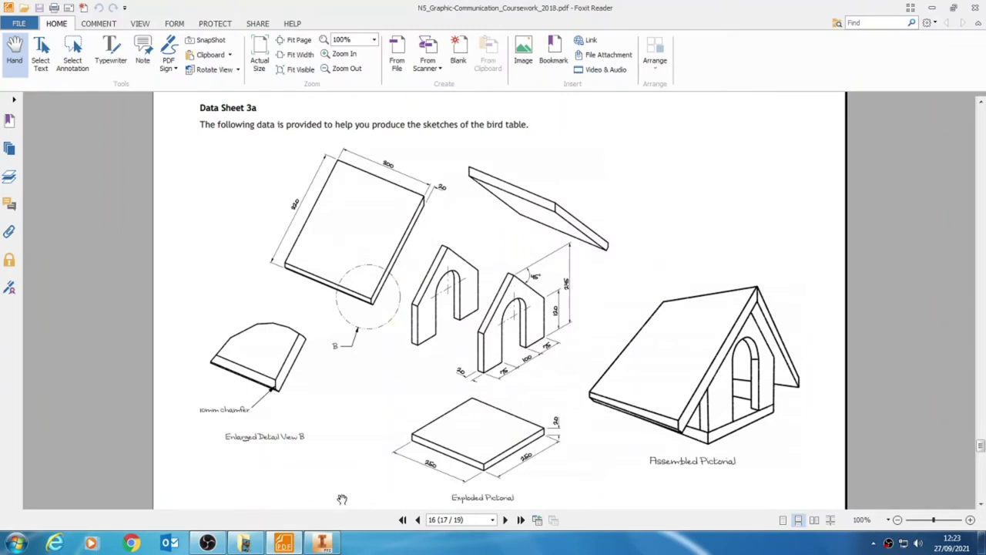
click(322, 544)
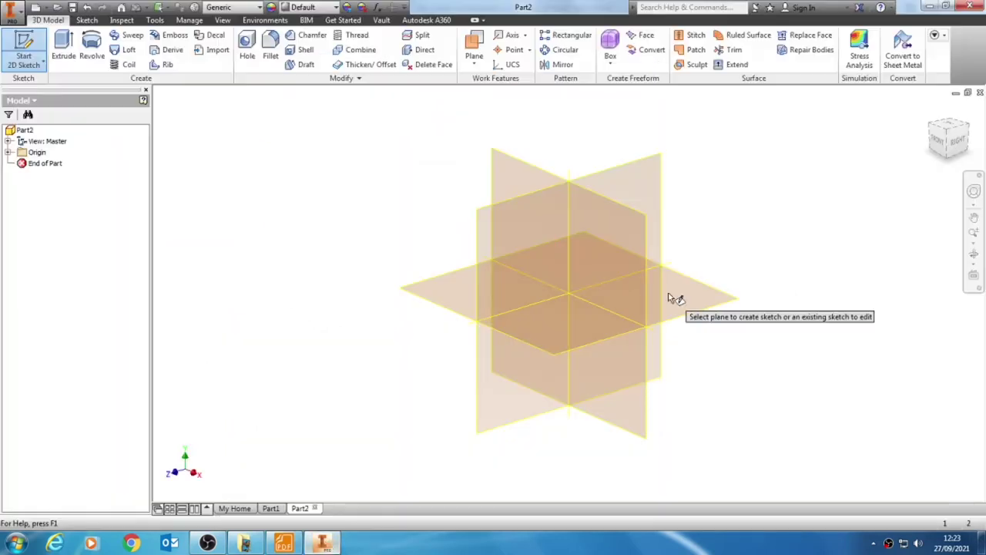
click(935, 140)
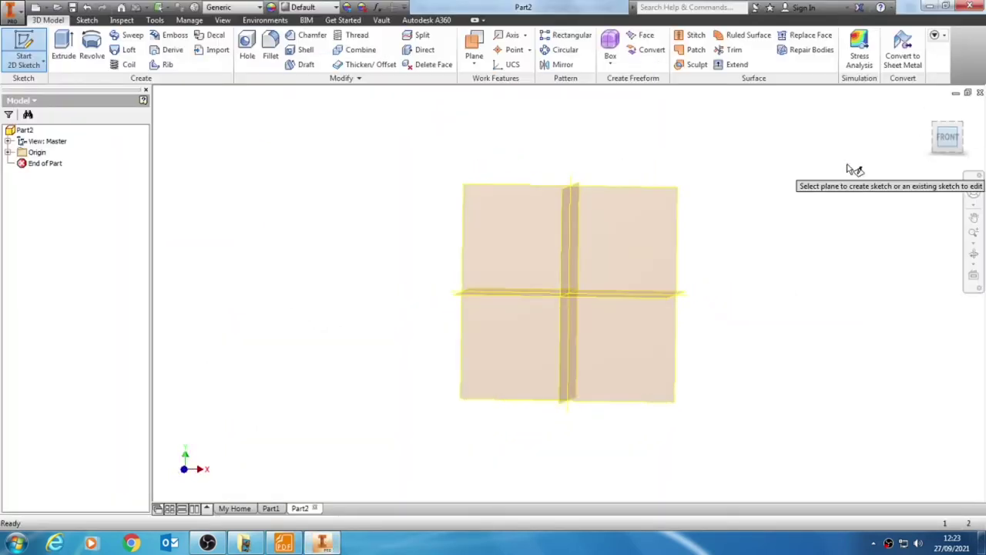
click(526, 199)
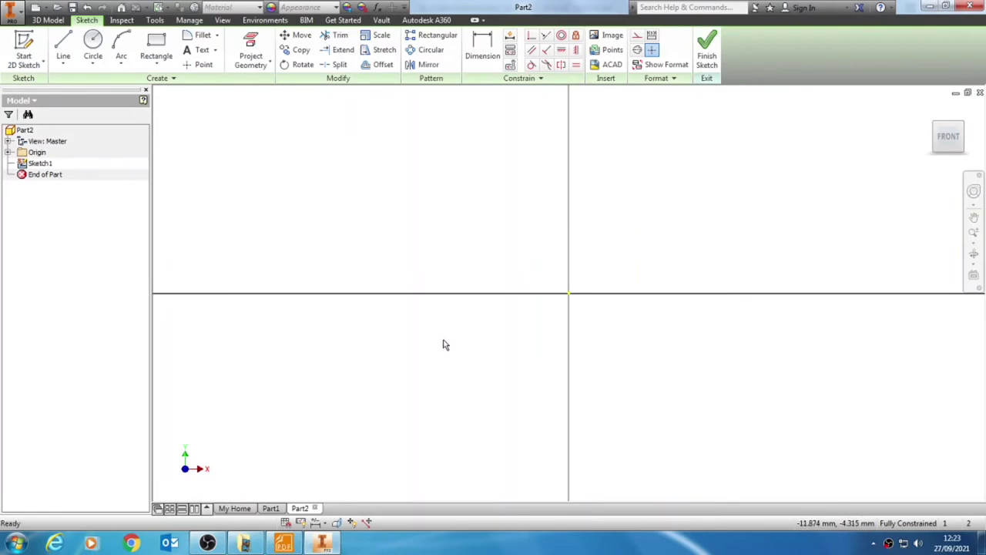
- Draw a two-point centre rectangle from the origin to an upper-right corner
click(283, 543)
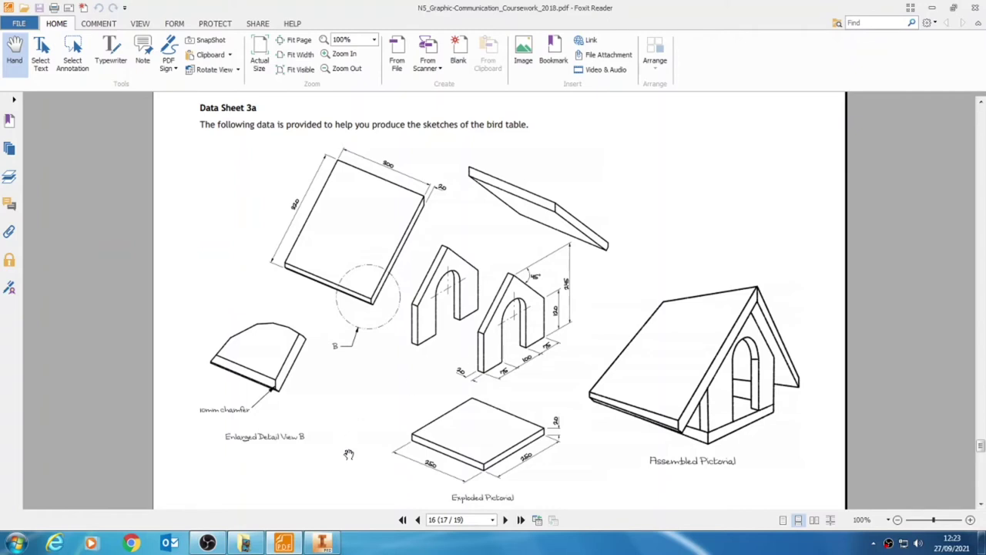
click(331, 544)
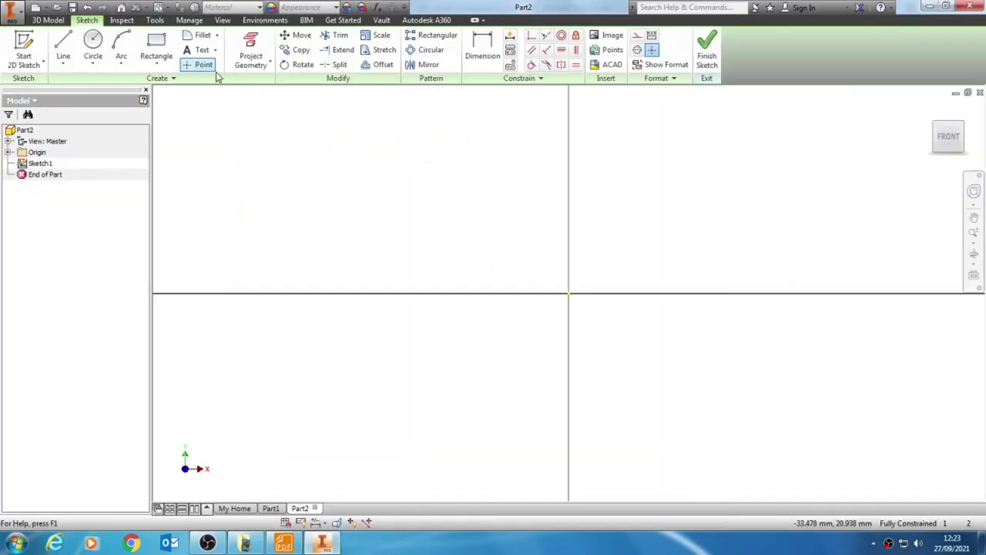
click(165, 65)
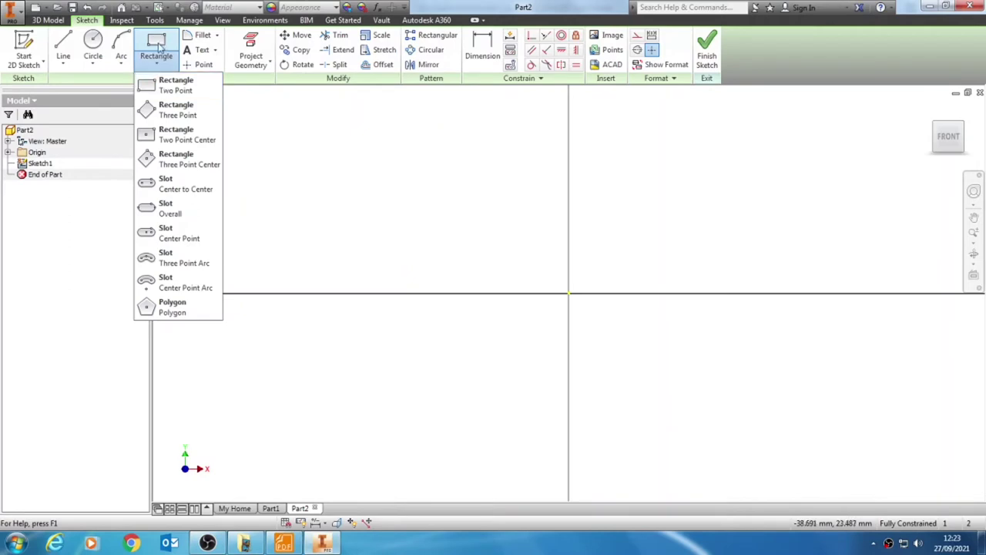
click(185, 140)
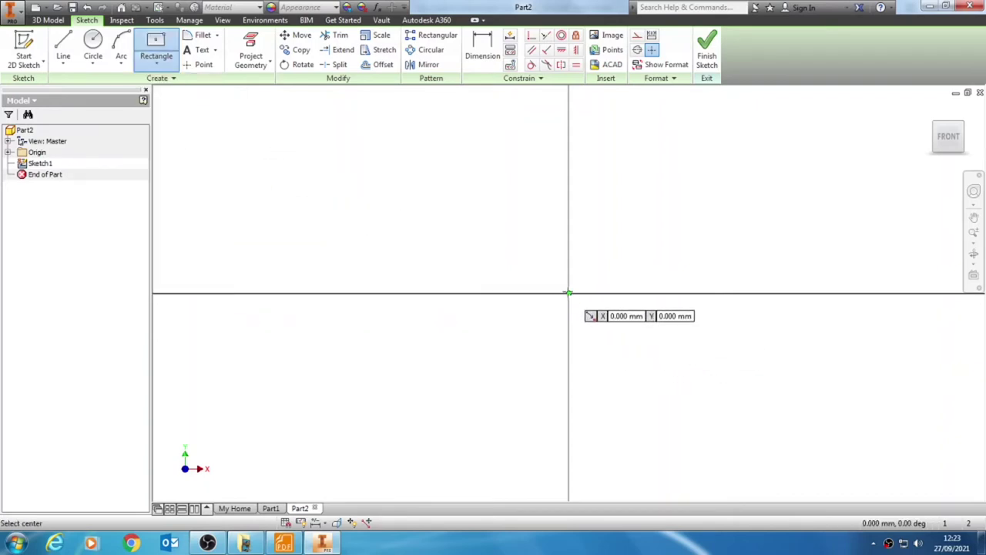
click(569, 293)
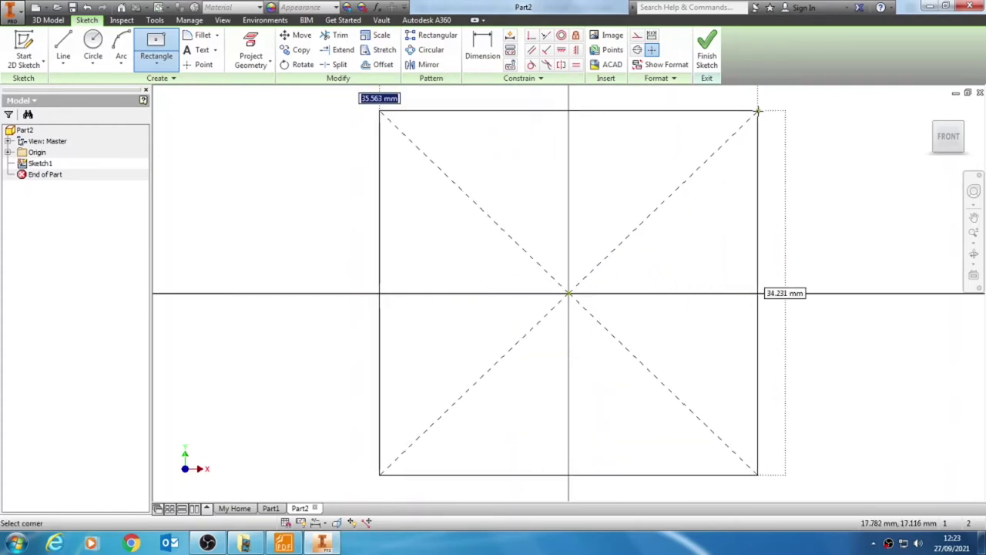
click(758, 111)
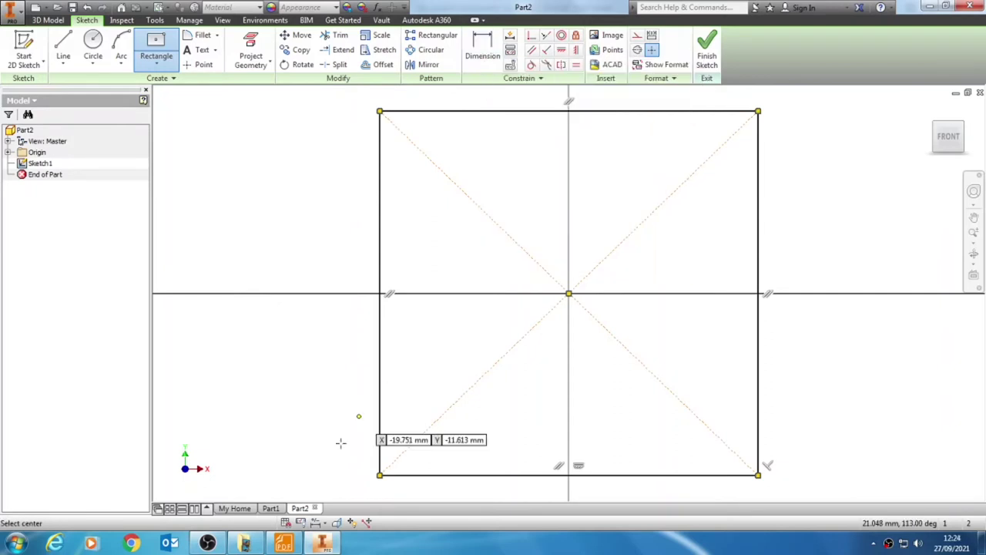
click(284, 544)
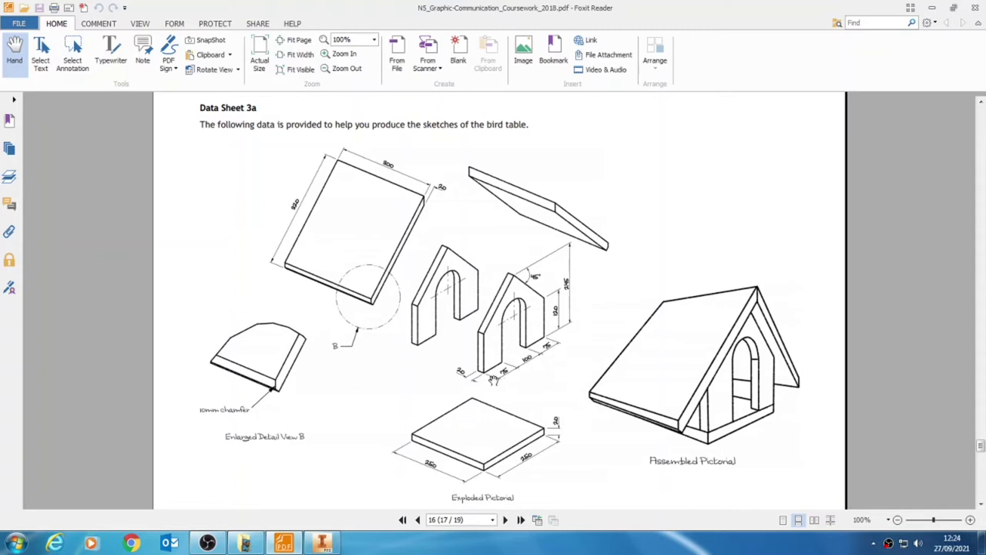
- Dimension the rectangle 245 mm high and 250 mm wide, then finish the sketch
click(322, 543)
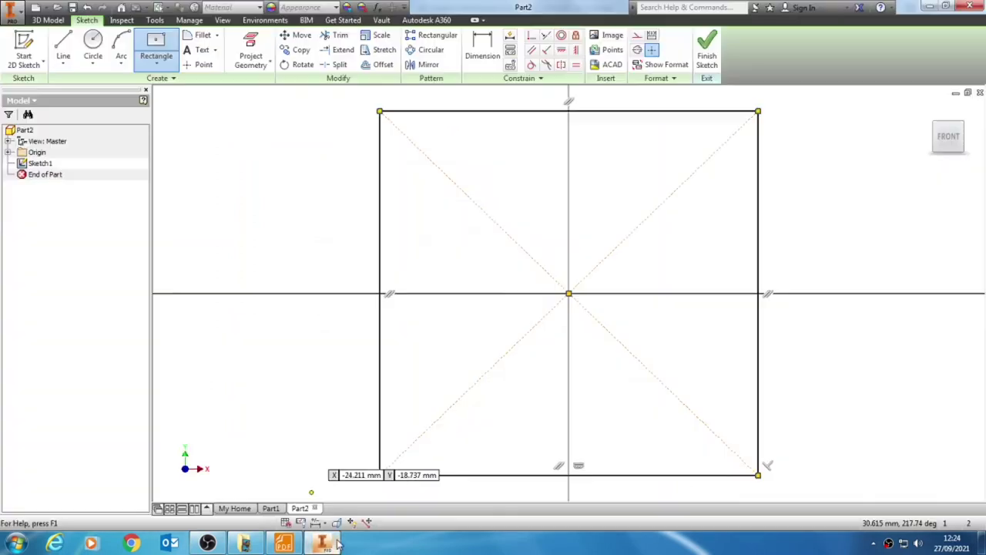
click(483, 50)
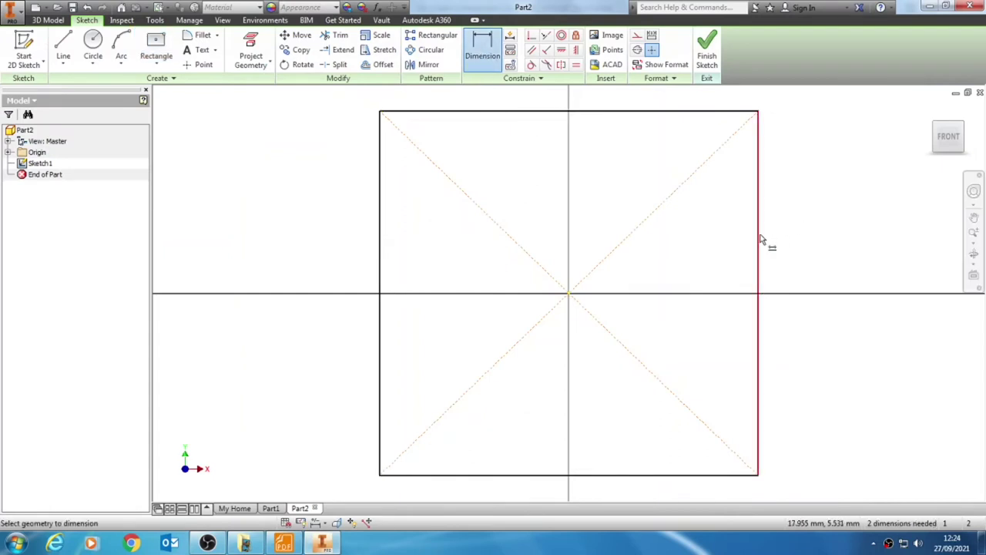
click(760, 243)
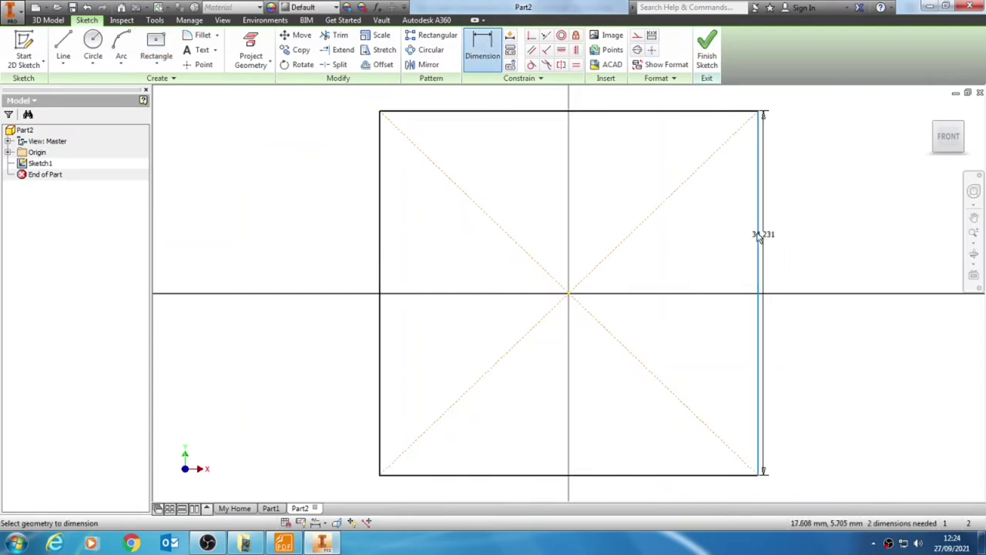
click(825, 240)
text(245)
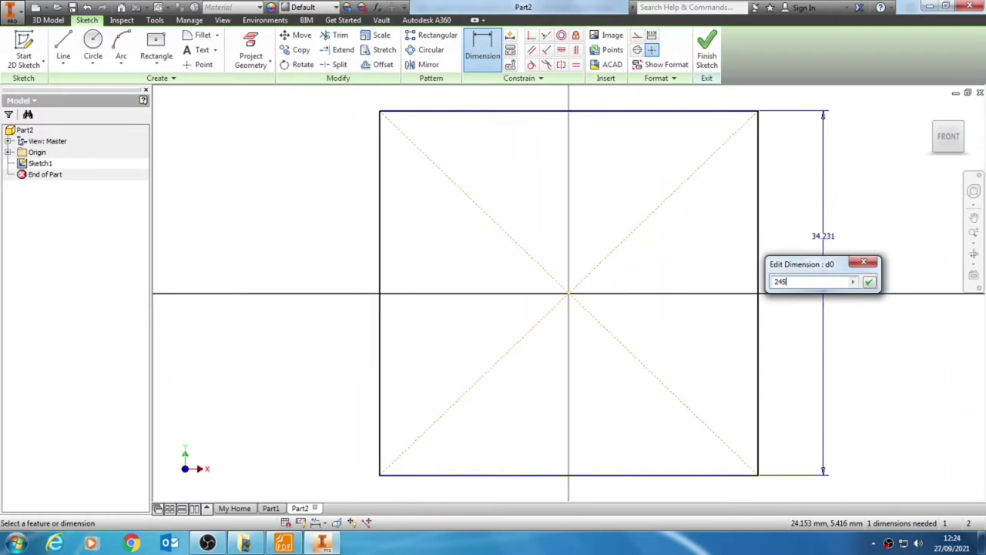
key(Return)
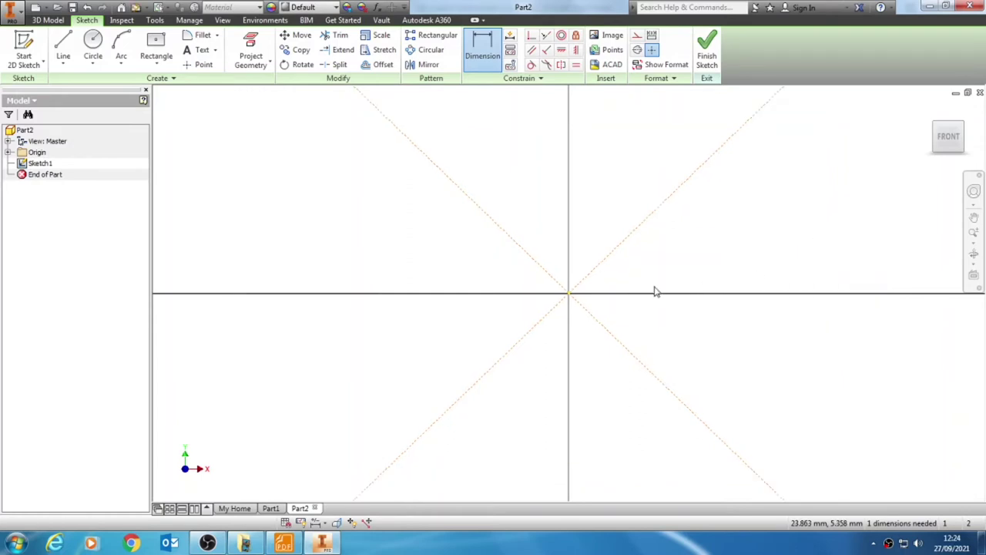
click(948, 139)
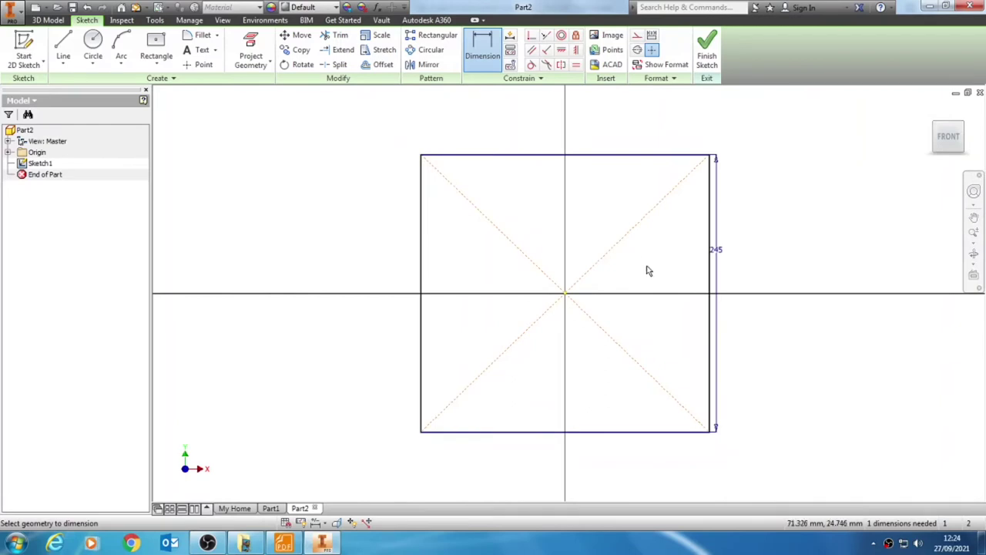
click(624, 440)
click(600, 470)
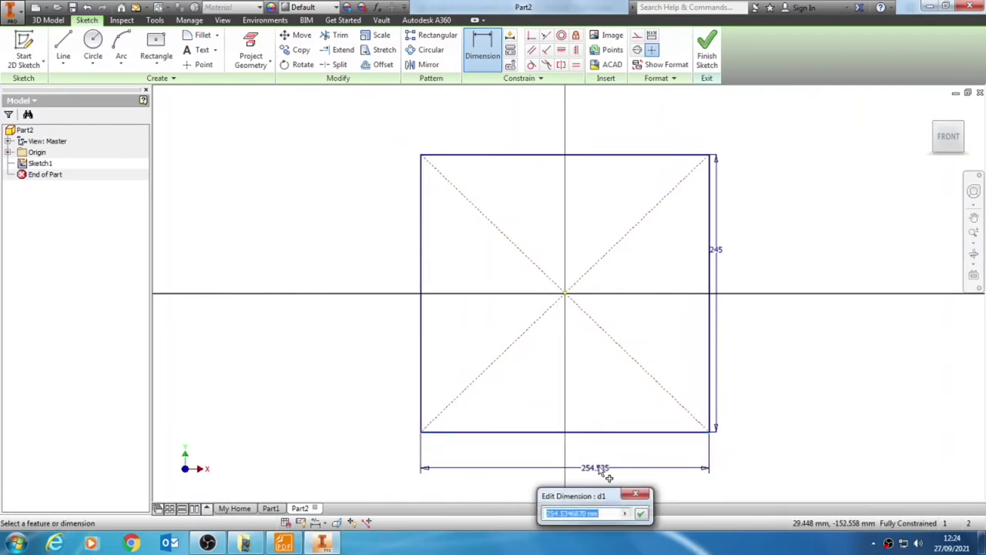
text(250)
key(Return)
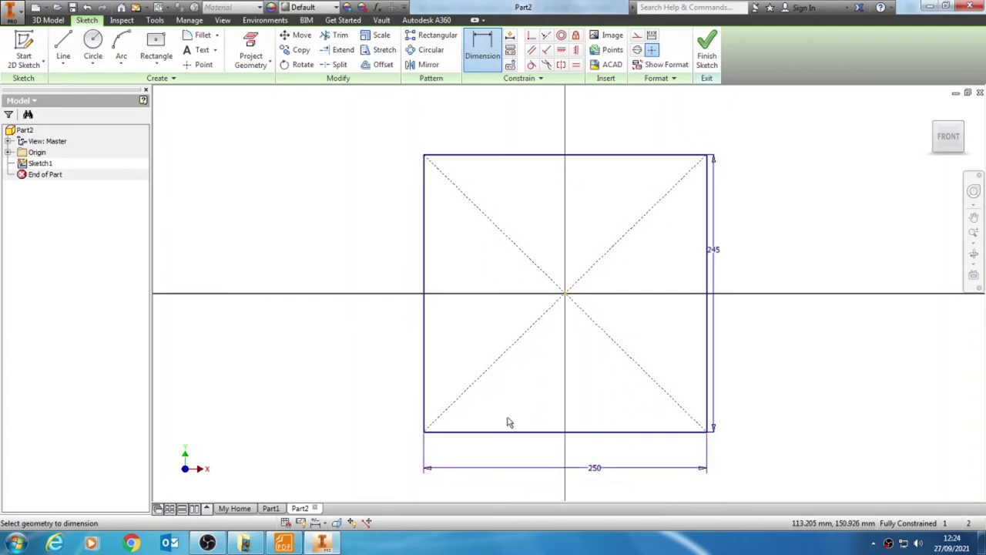
click(710, 58)
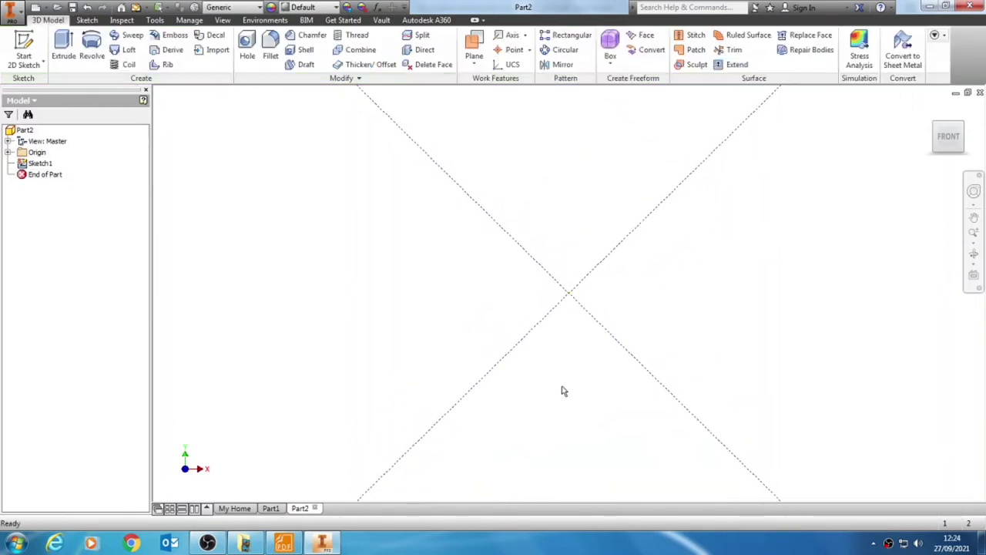
- Extrude the 250 × 245 rectangle symmetrically to a 20 mm thick plate
click(954, 137)
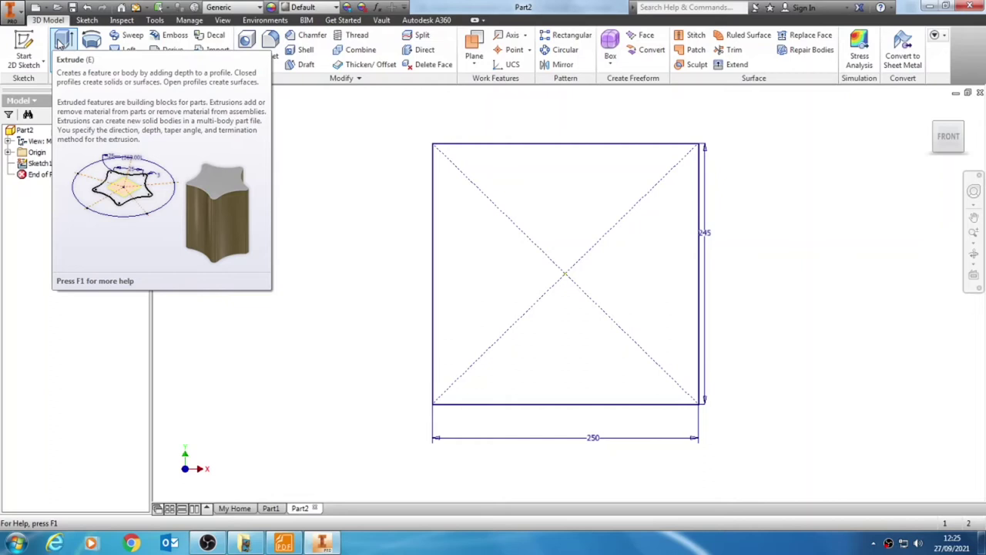
click(61, 42)
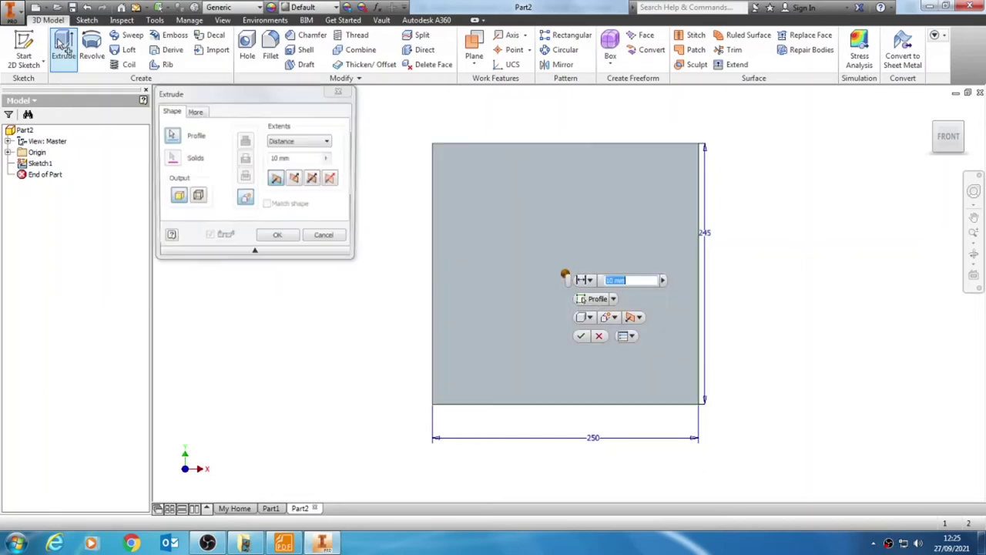
click(940, 135)
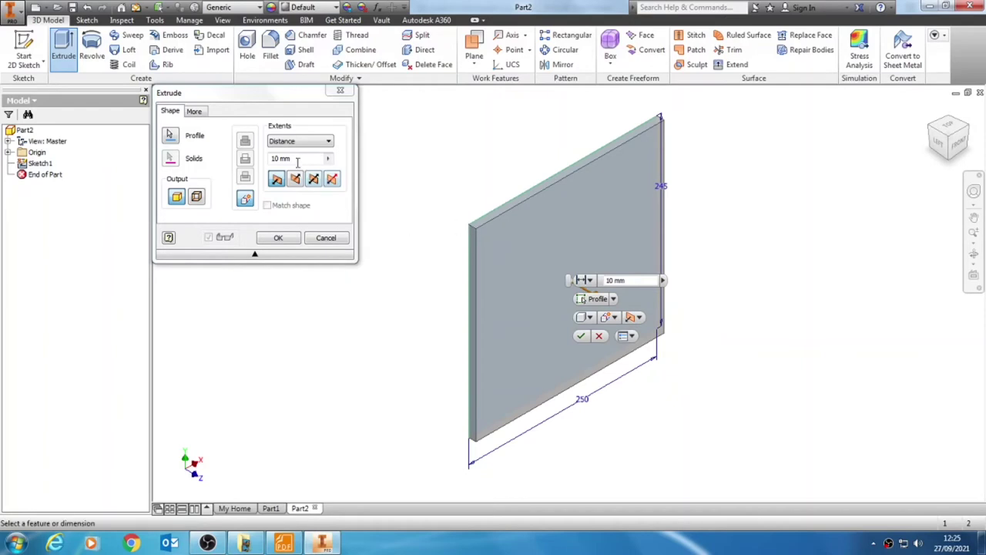
click(284, 543)
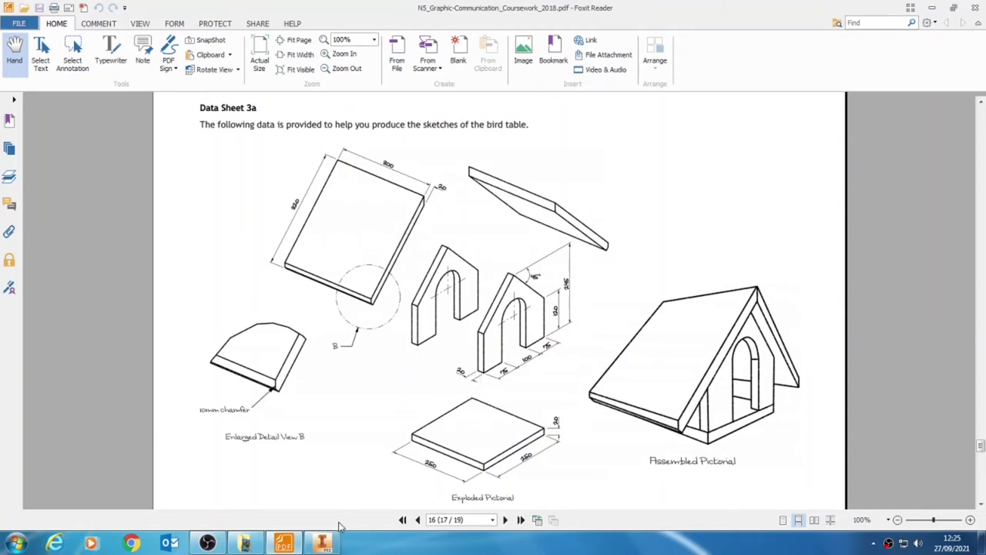
click(322, 544)
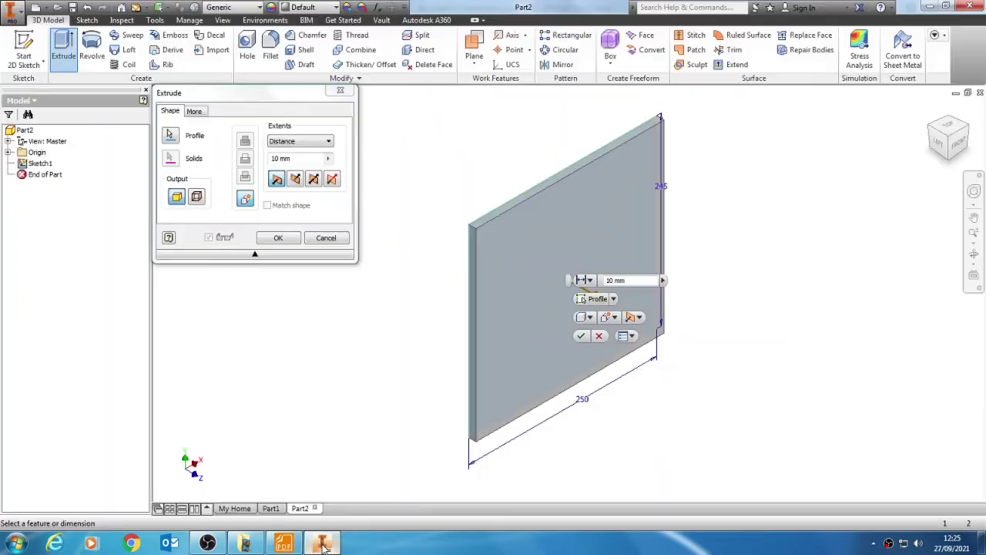
click(294, 159)
text(20)
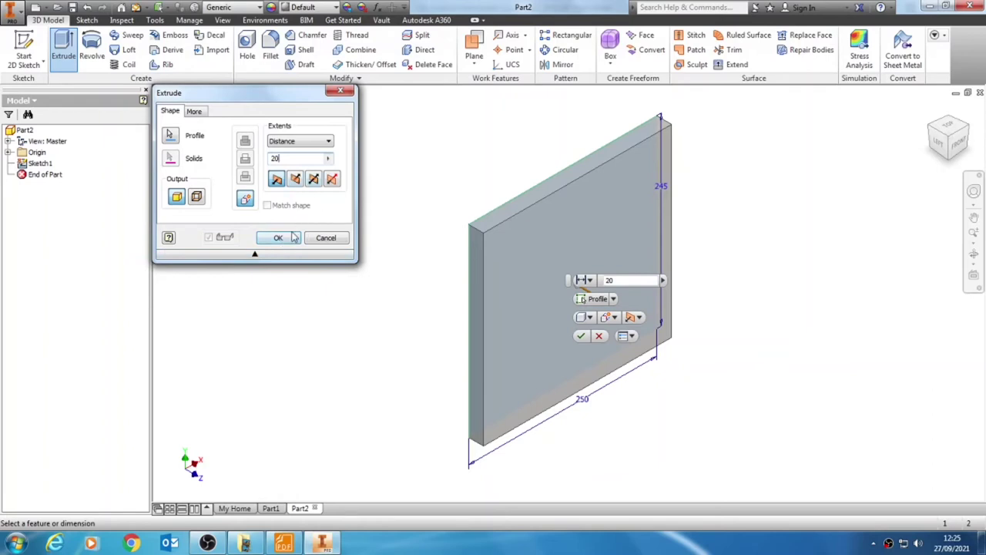
click(295, 180)
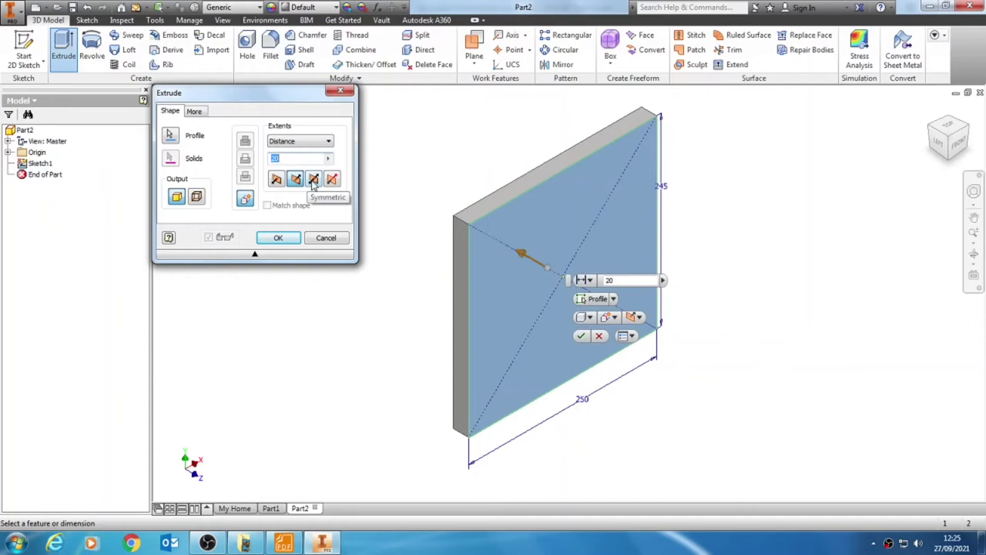
click(314, 180)
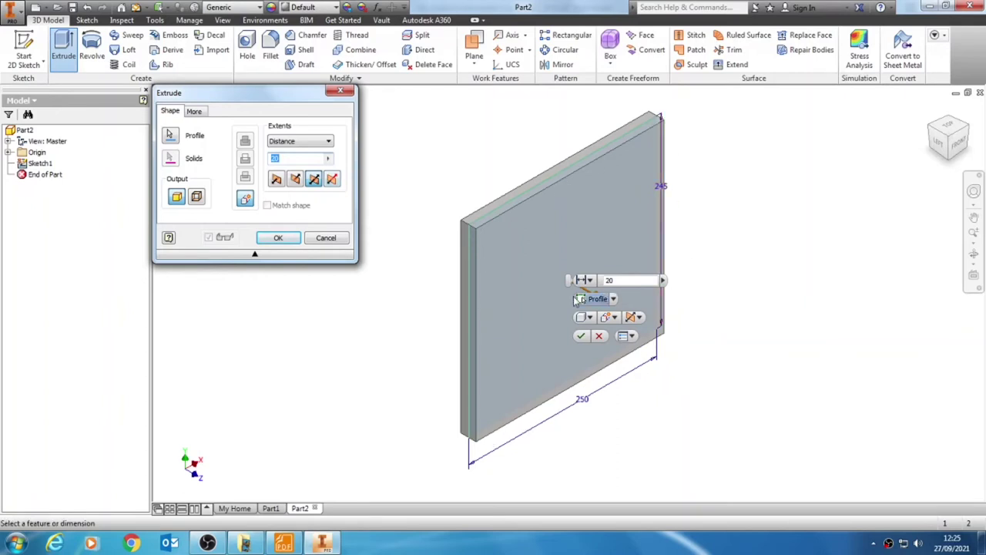
click(296, 242)
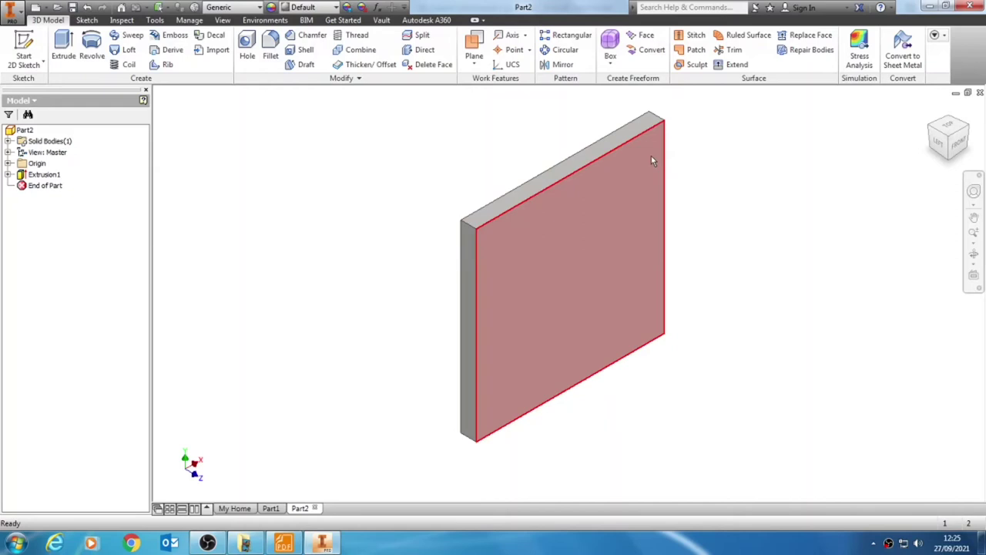
click(284, 543)
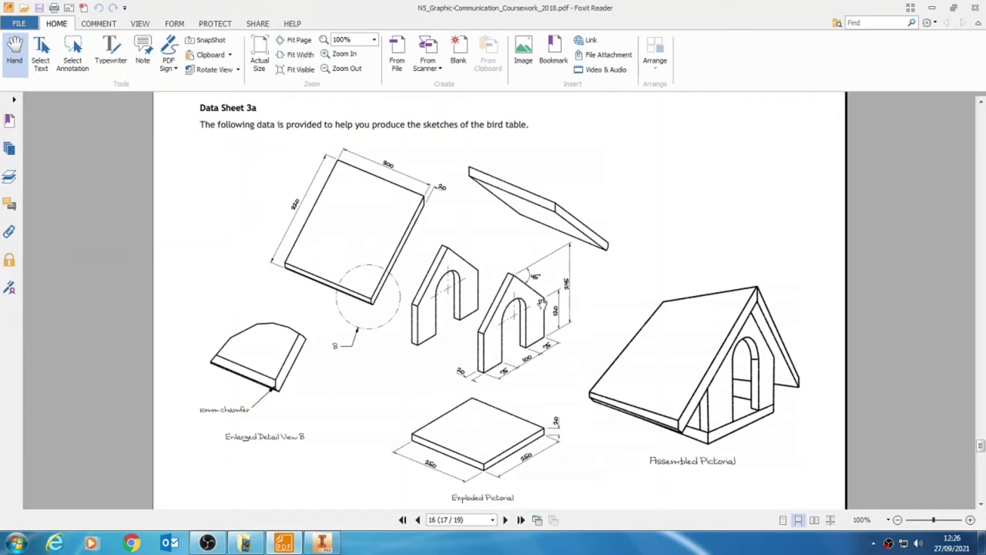
click(322, 543)
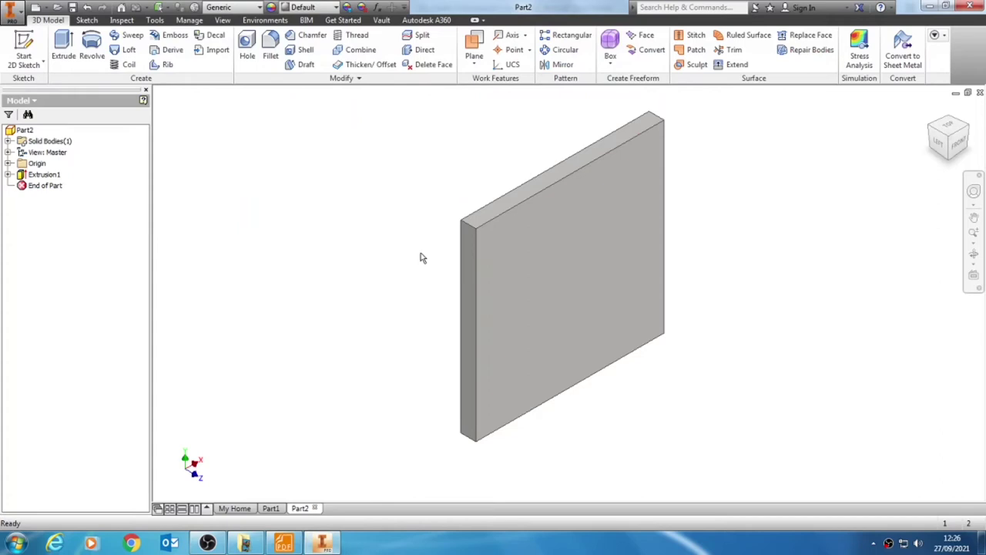
click(313, 36)
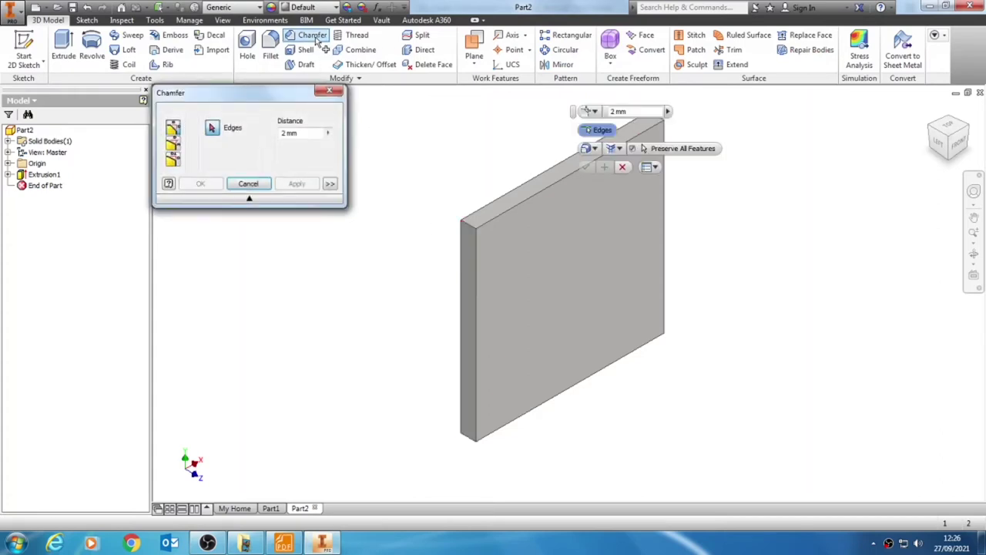
click(467, 223)
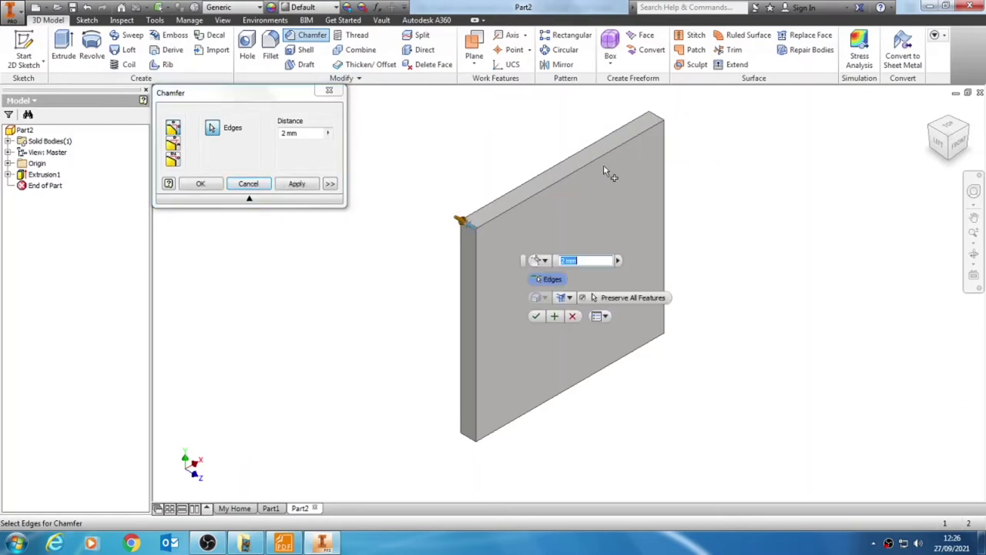
click(658, 123)
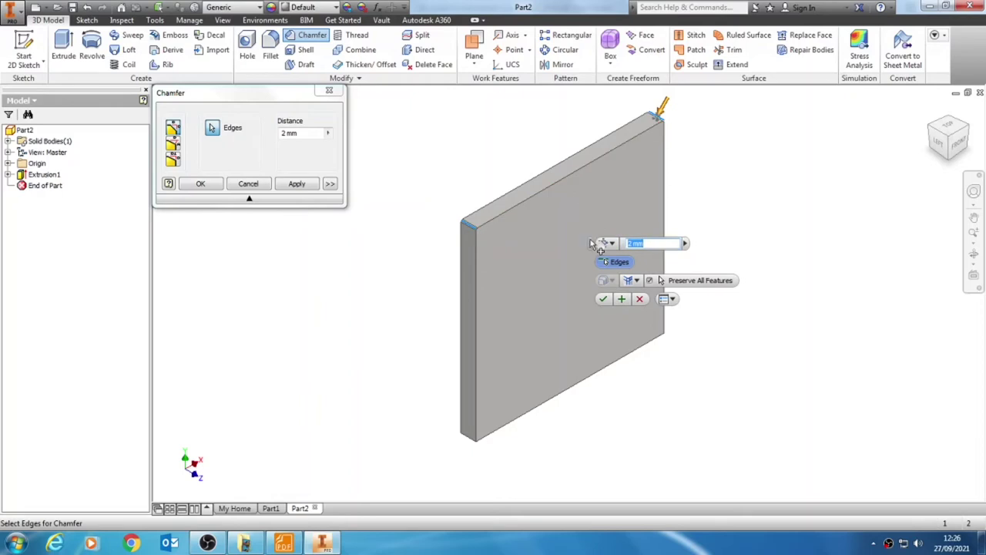
click(285, 546)
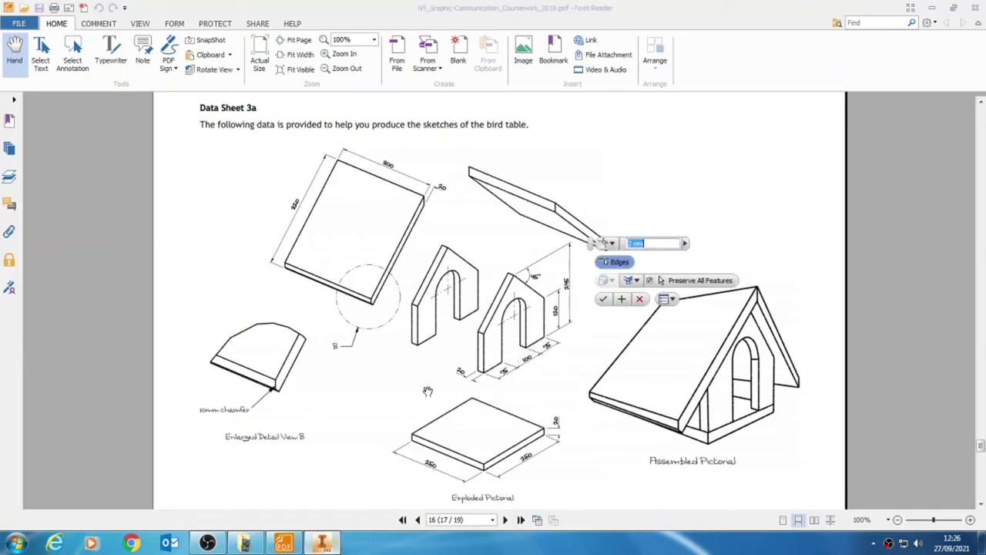
click(322, 544)
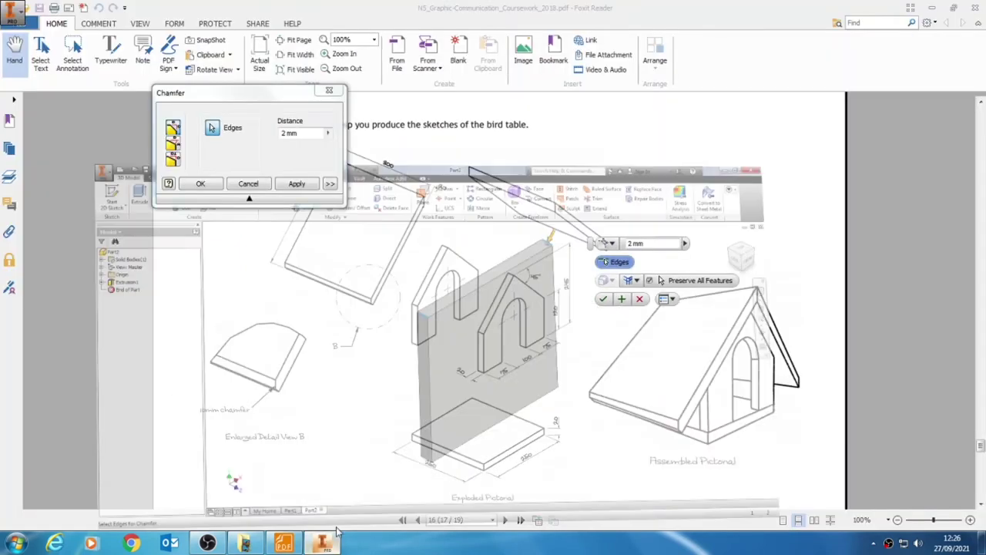
click(629, 243)
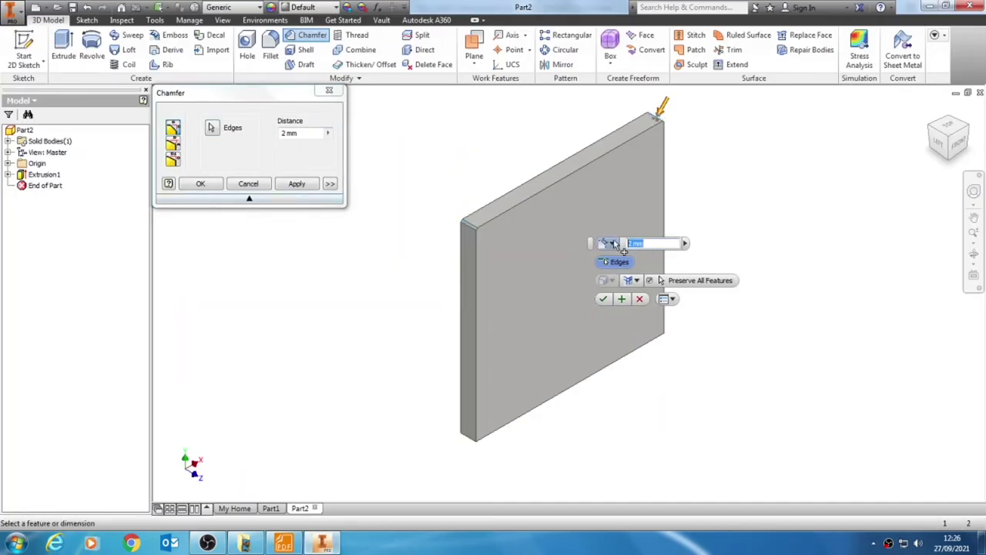
text(125)
key(Return)
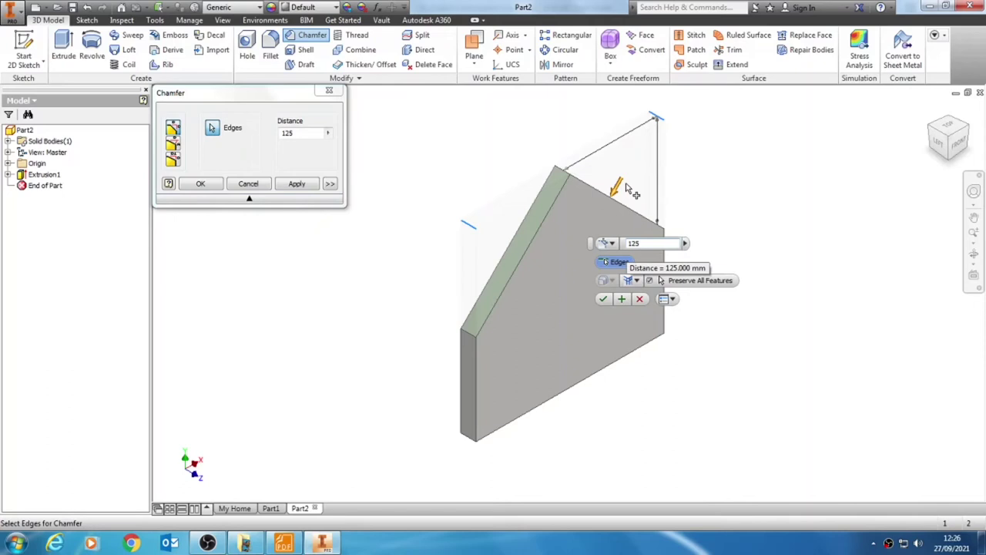
click(634, 243)
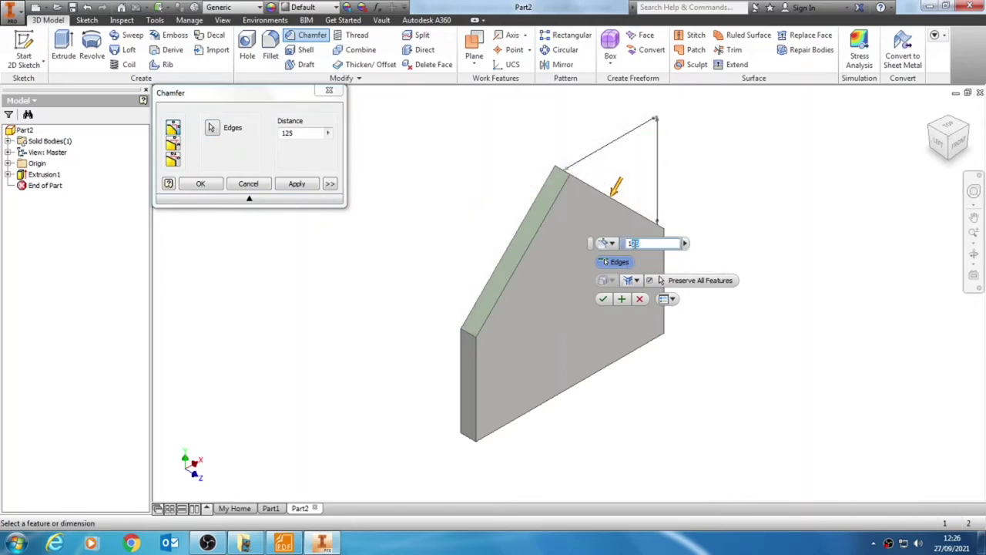
text(1120)
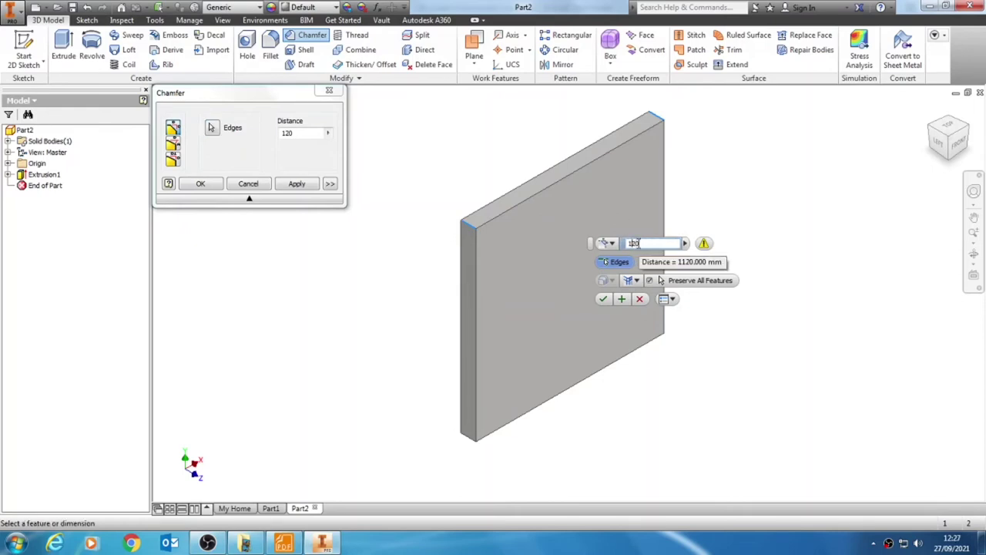
key(BackSpace)
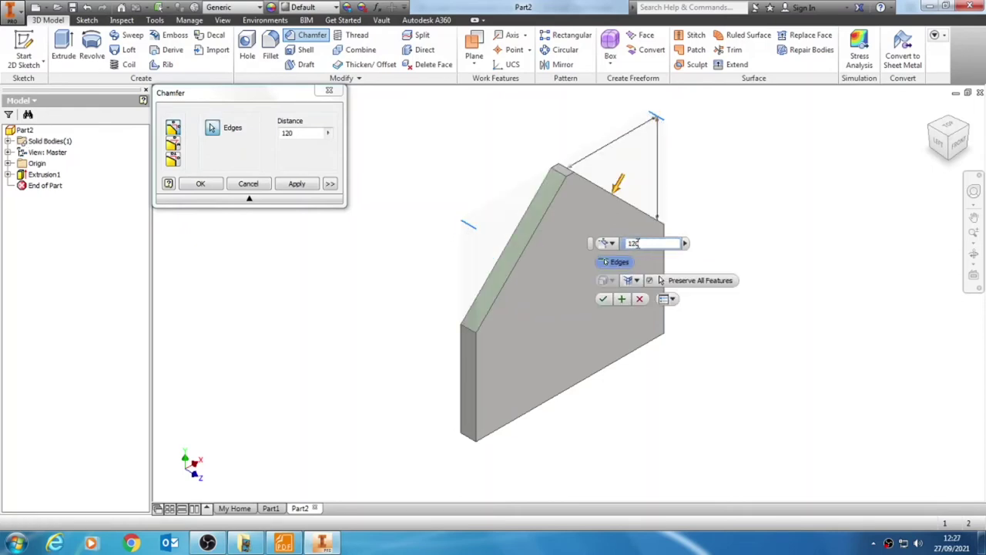
double_click(627, 243)
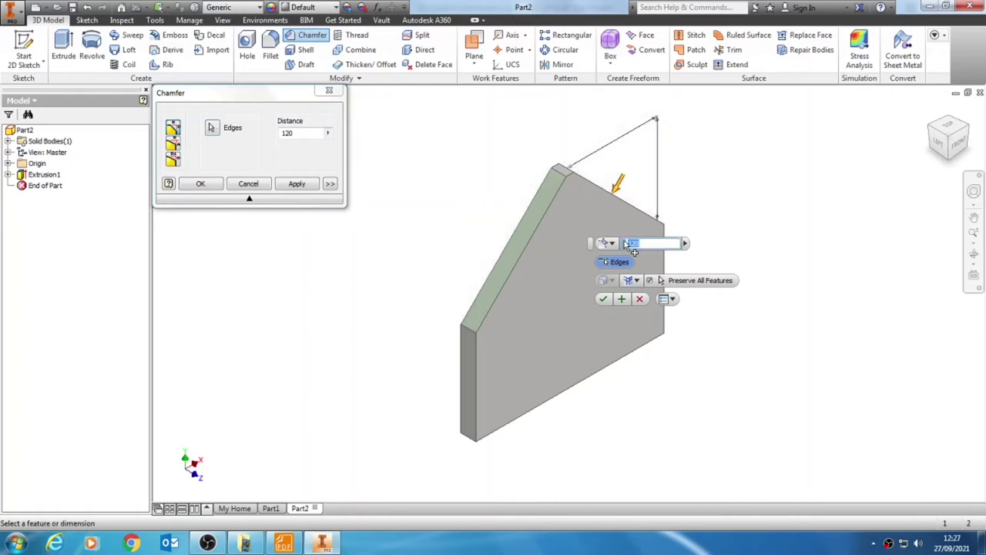
text(130)
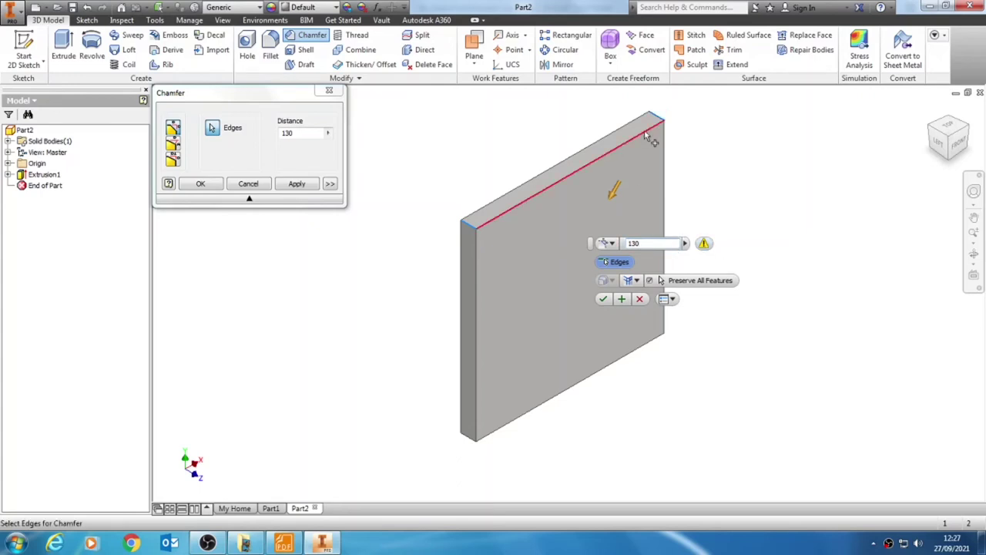
drag(647, 243, 633, 243)
text(125)
key(Return)
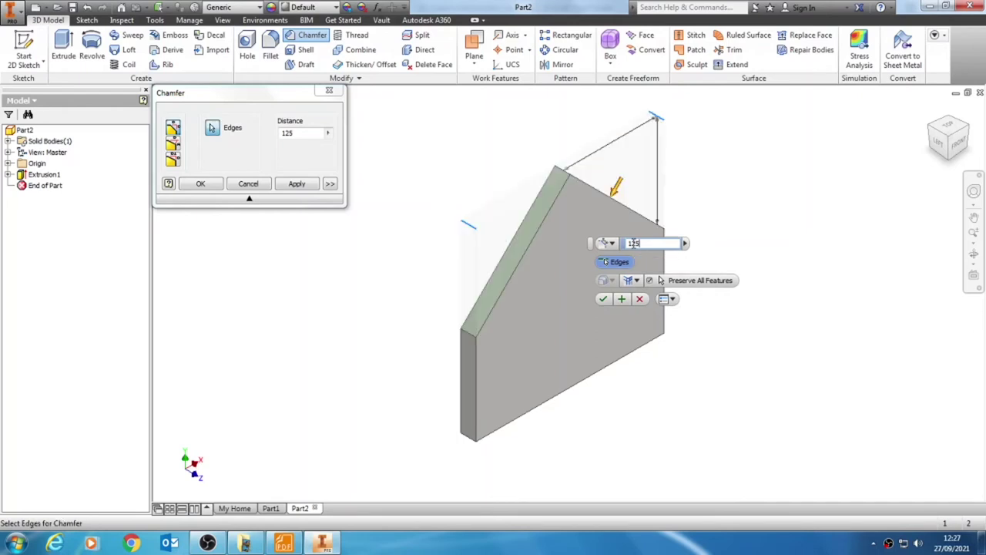
click(957, 141)
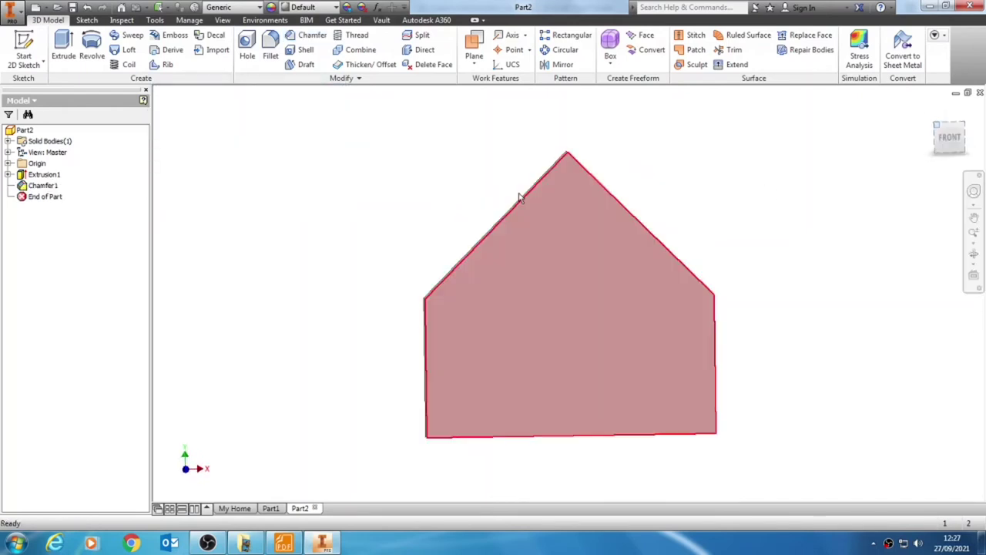
key(F6)
click(46, 187)
key(Delete)
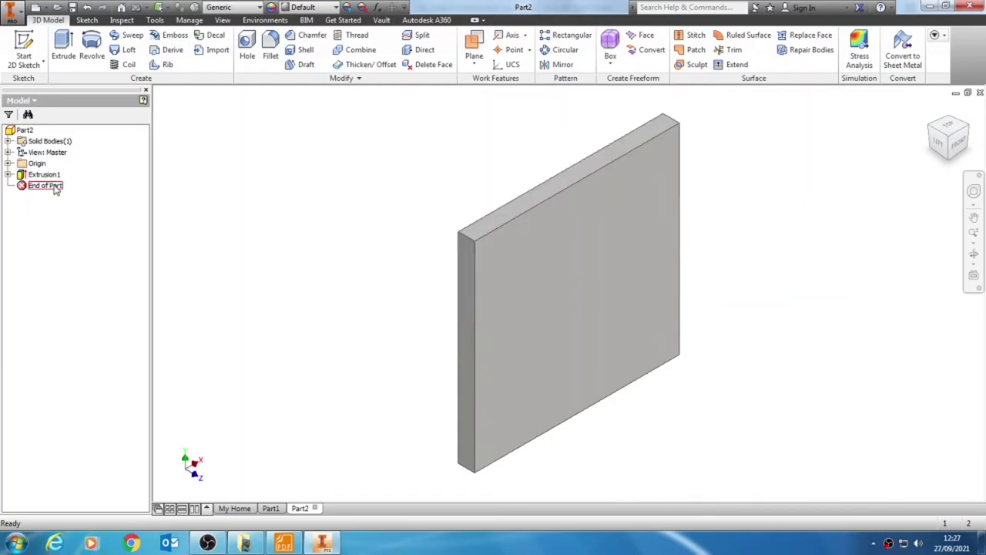
- On a new front-face sketch, draw lines from the left edge to the top-left corner and top midpoint, plus the diagonal between them
click(25, 48)
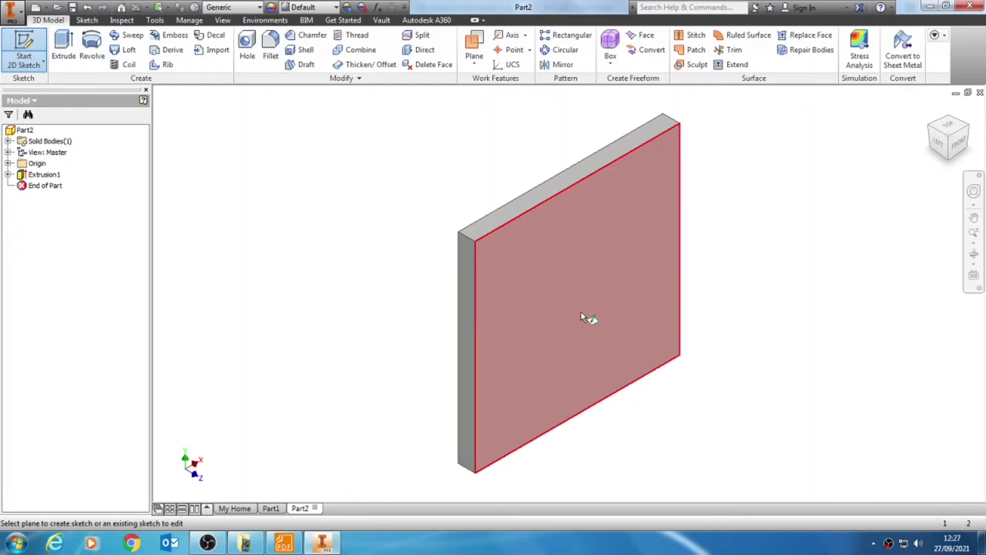
click(585, 309)
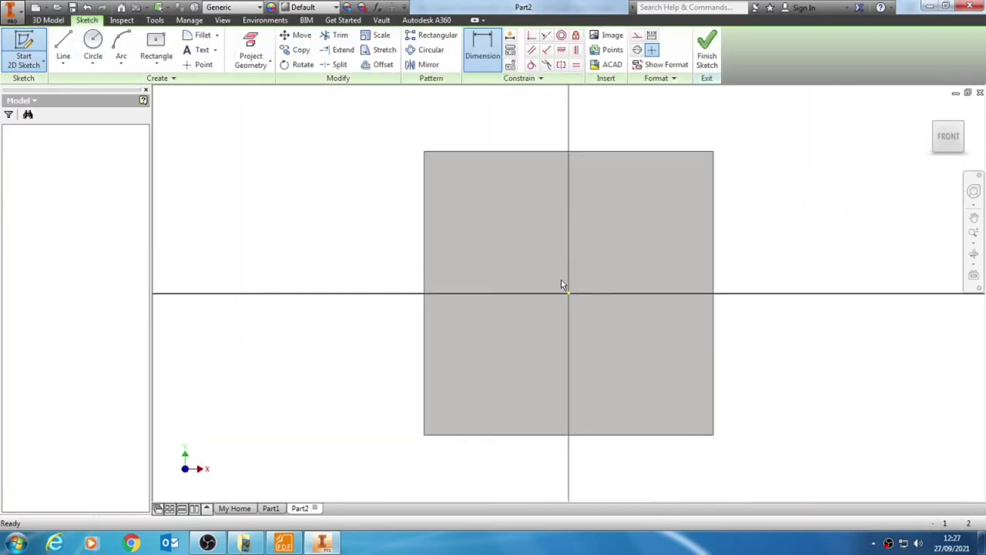
click(63, 46)
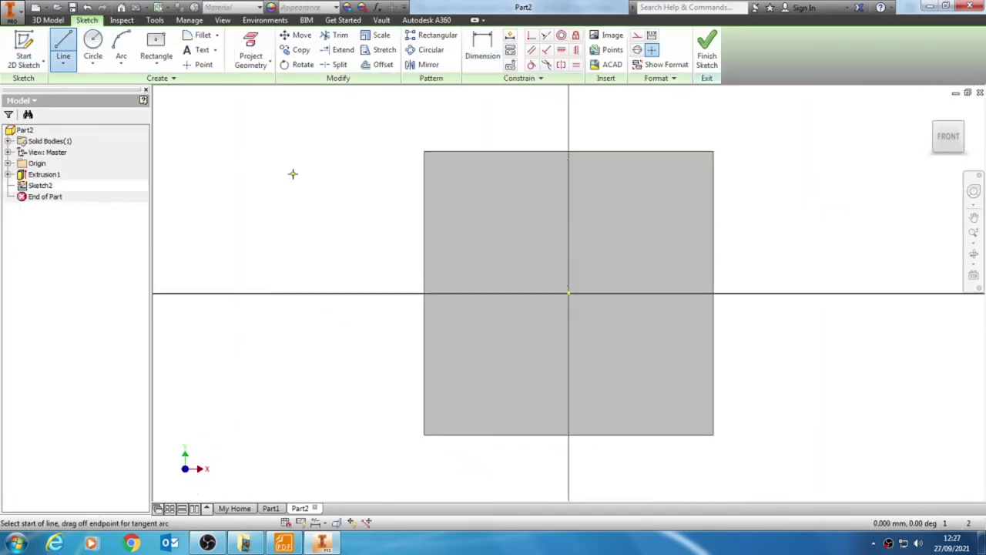
click(424, 308)
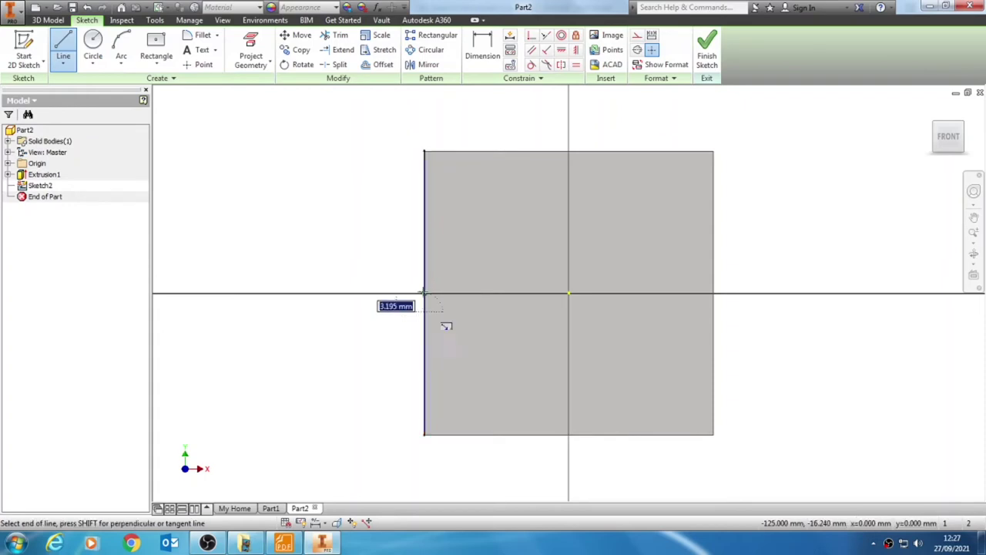
click(423, 151)
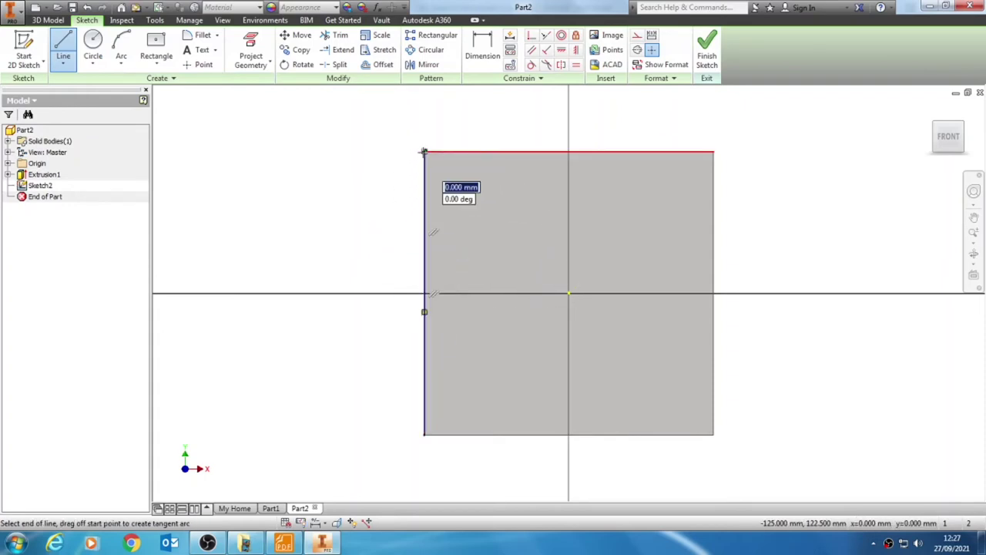
double_click(568, 151)
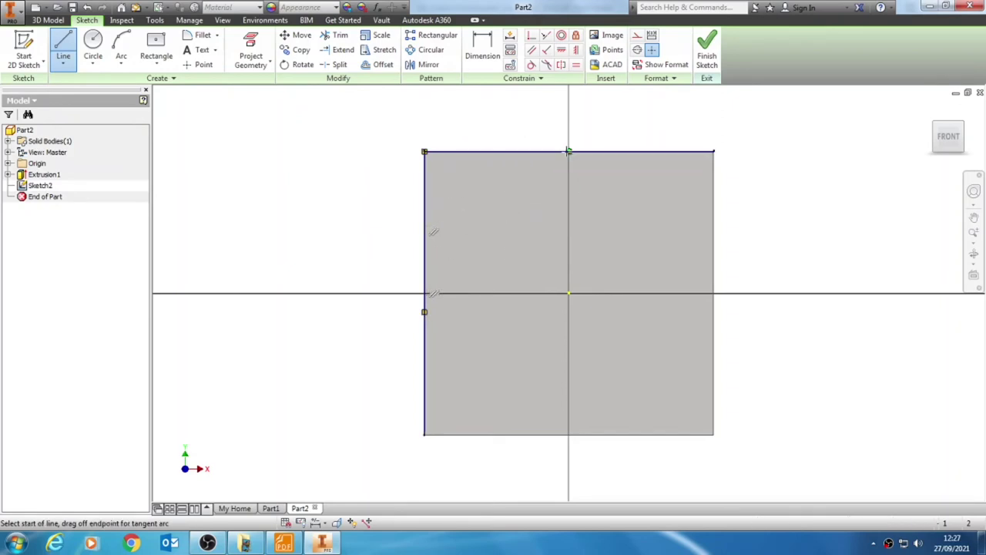
click(424, 311)
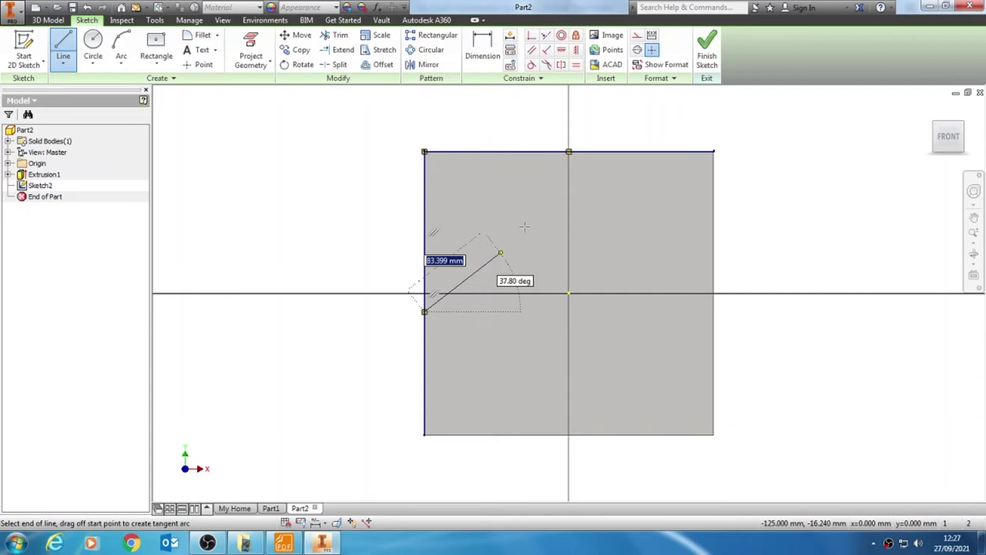
double_click(592, 169)
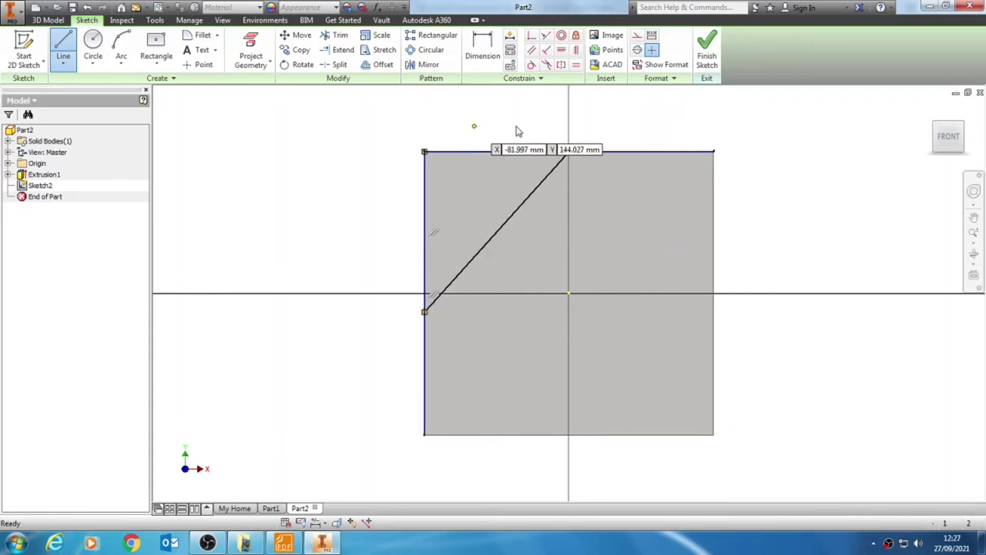
key(Escape)
click(937, 123)
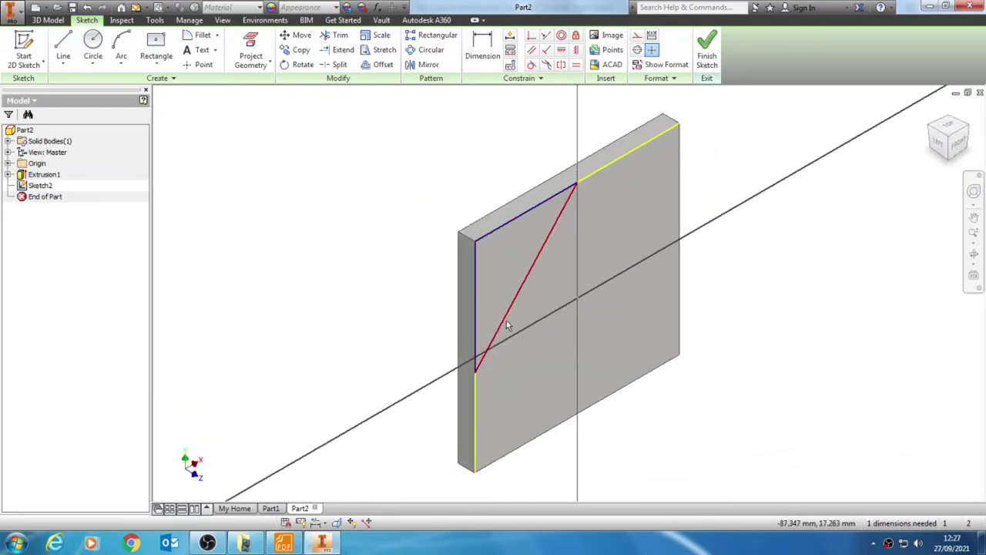
- Fix the diagonal's lower endpoint 120 mm above the bottom edge and finish the sketch
click(959, 144)
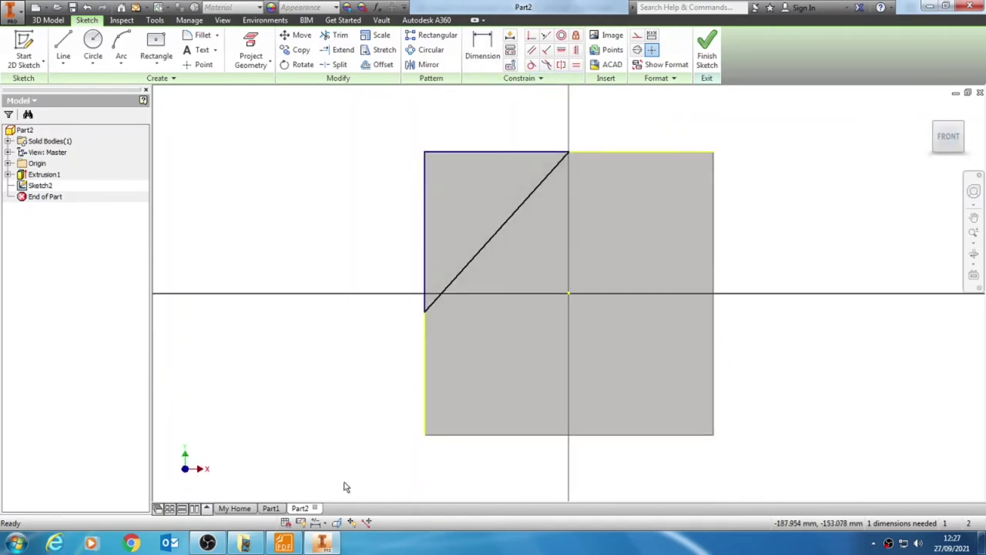
click(284, 543)
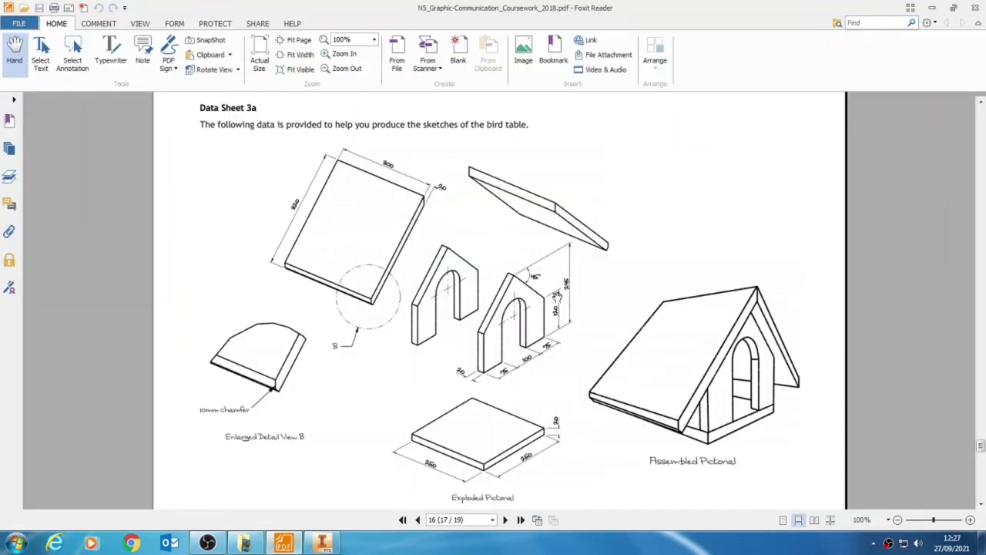
click(323, 541)
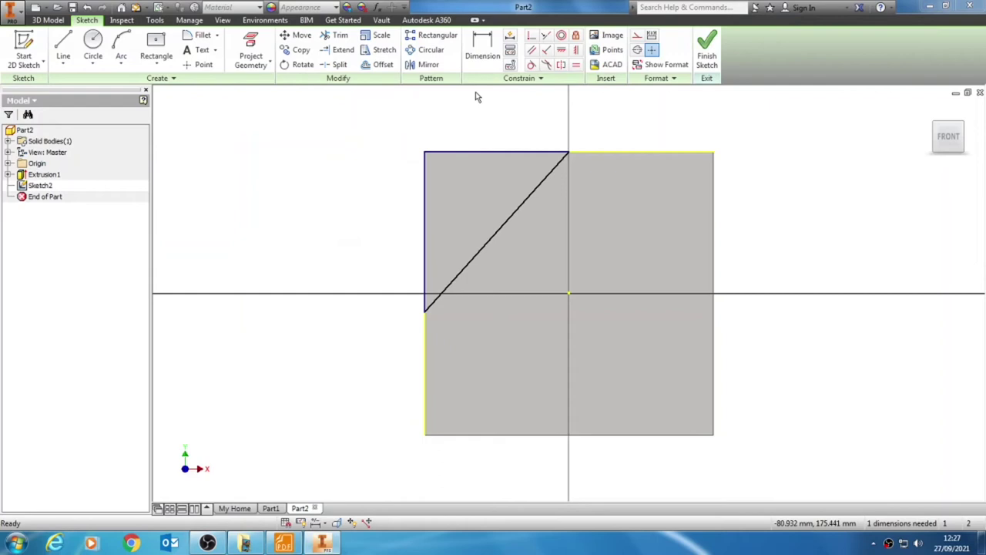
click(482, 50)
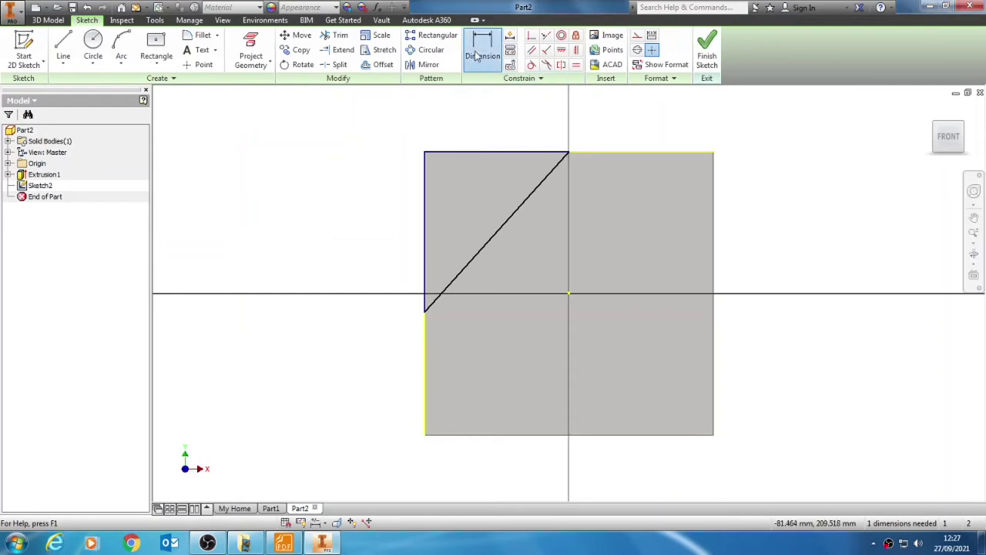
click(470, 437)
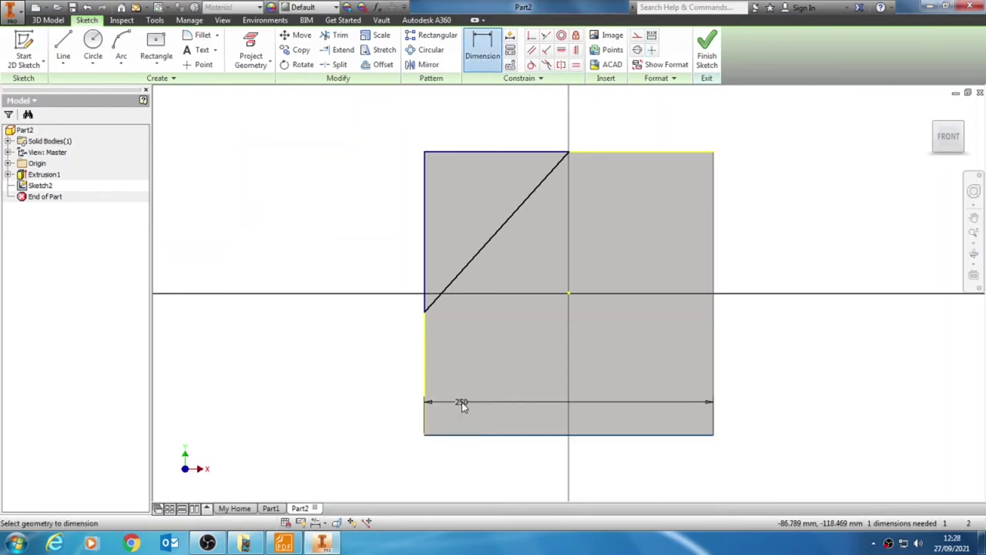
click(426, 313)
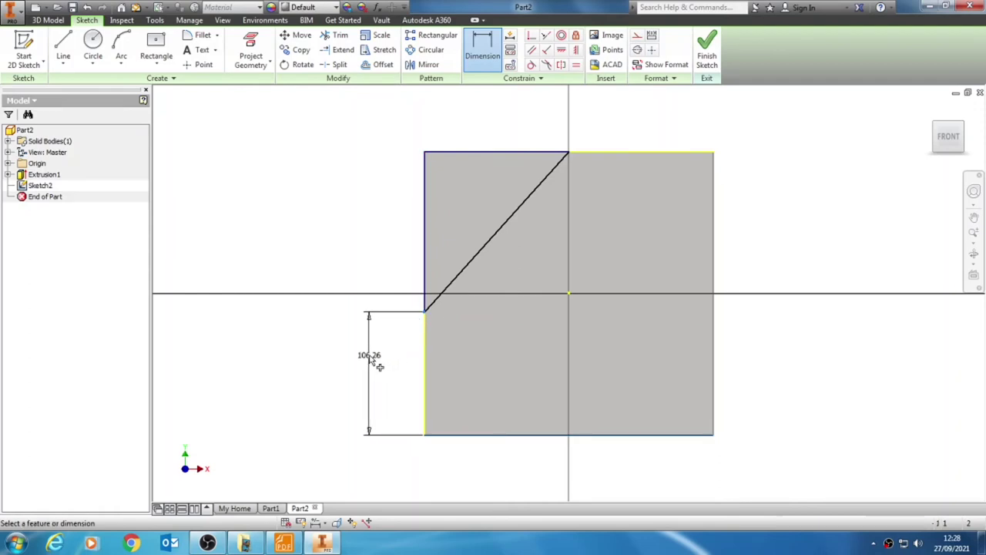
click(369, 361)
text(120)
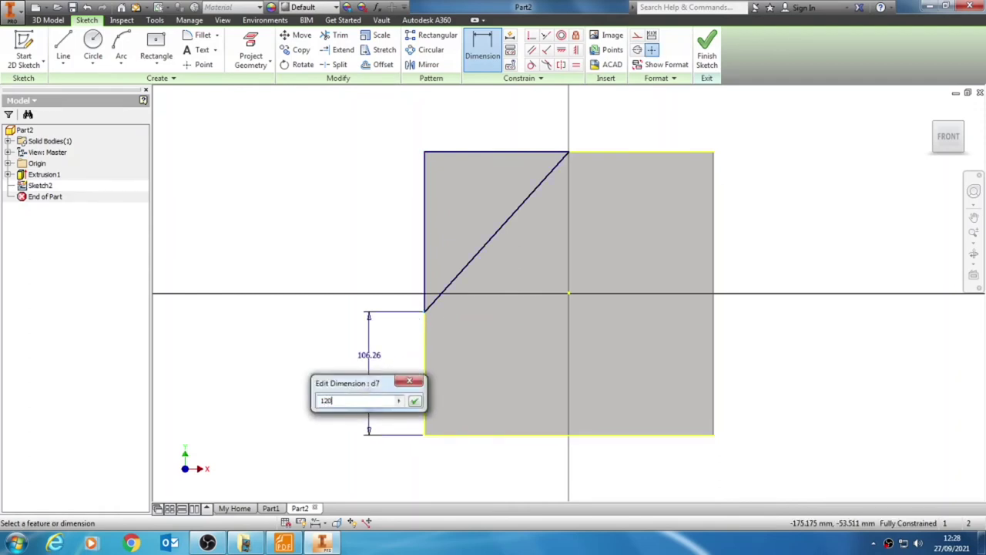
key(Return)
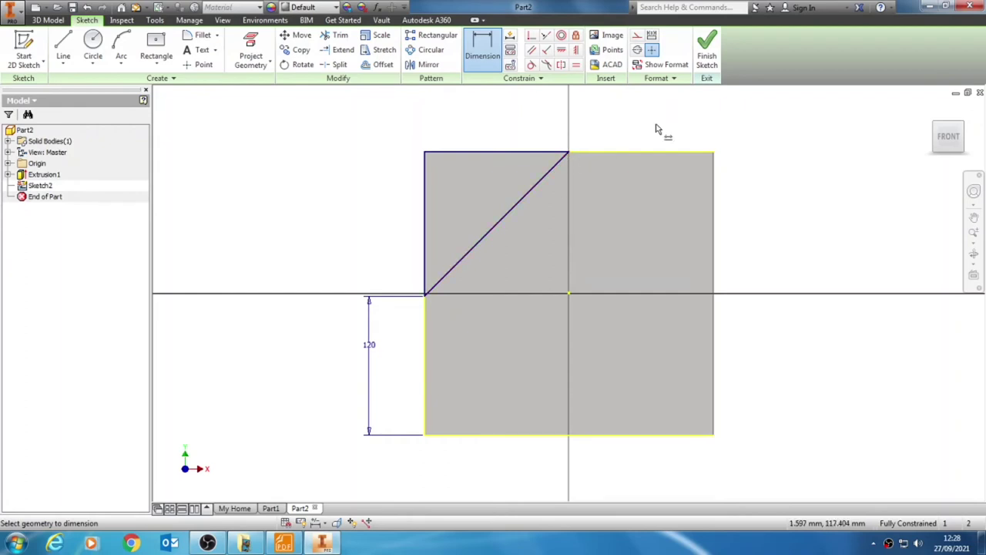
click(707, 48)
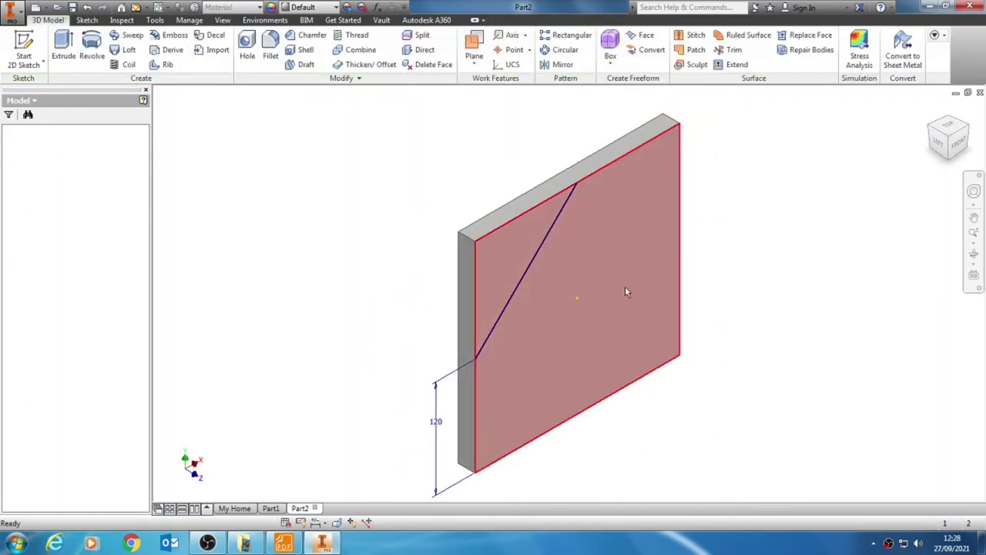
- Cut the top-left triangle profile through the plate with extent set to All
click(74, 48)
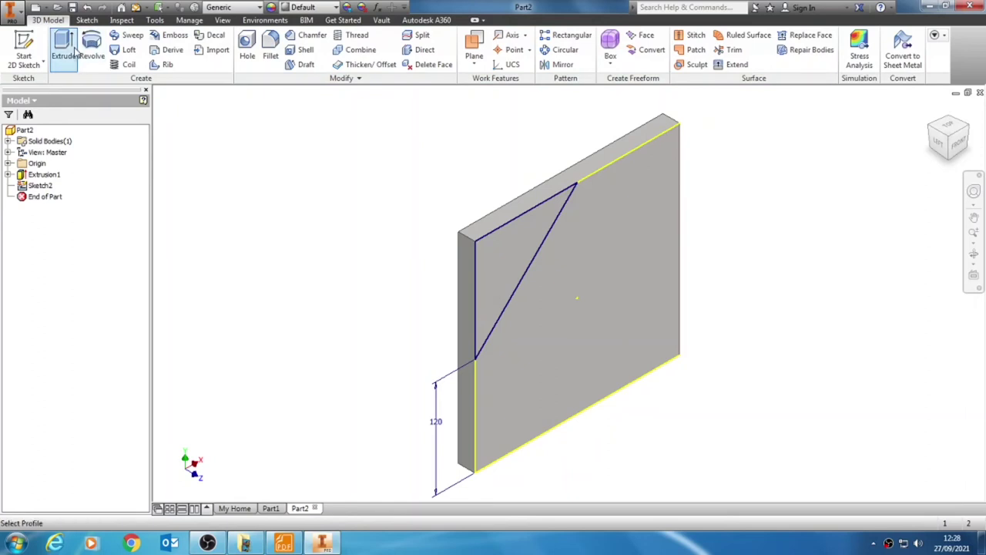
click(506, 240)
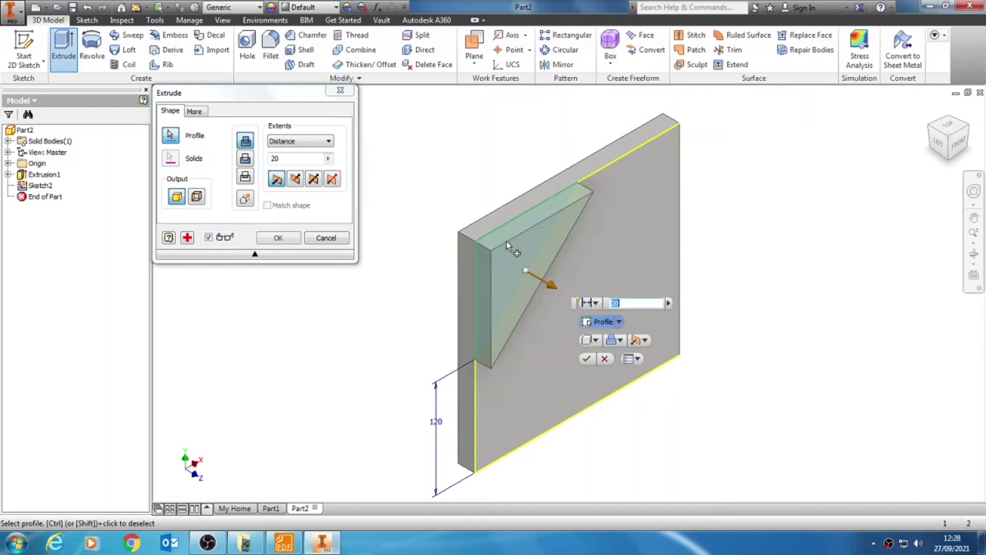
click(245, 159)
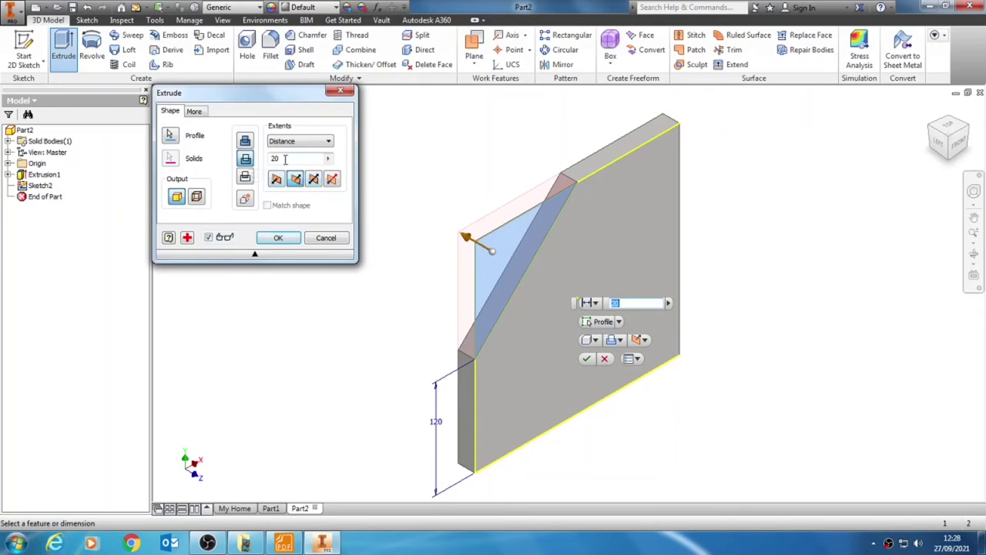
drag(285, 159, 273, 158)
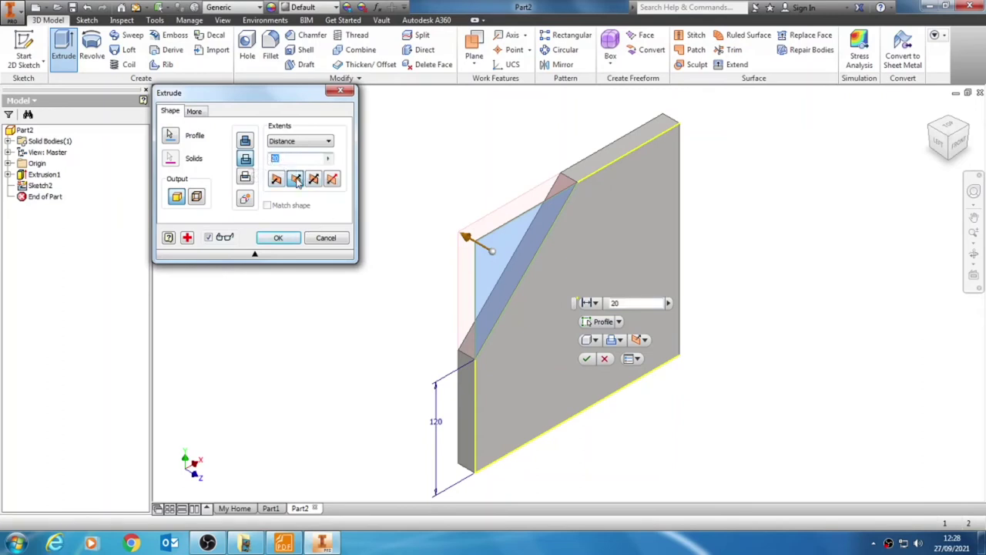
text(10)
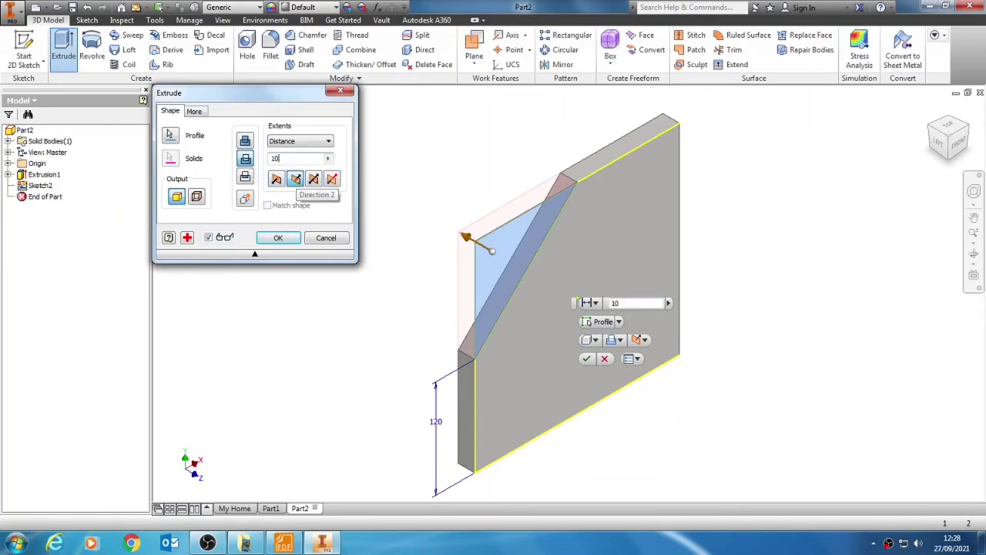
click(297, 180)
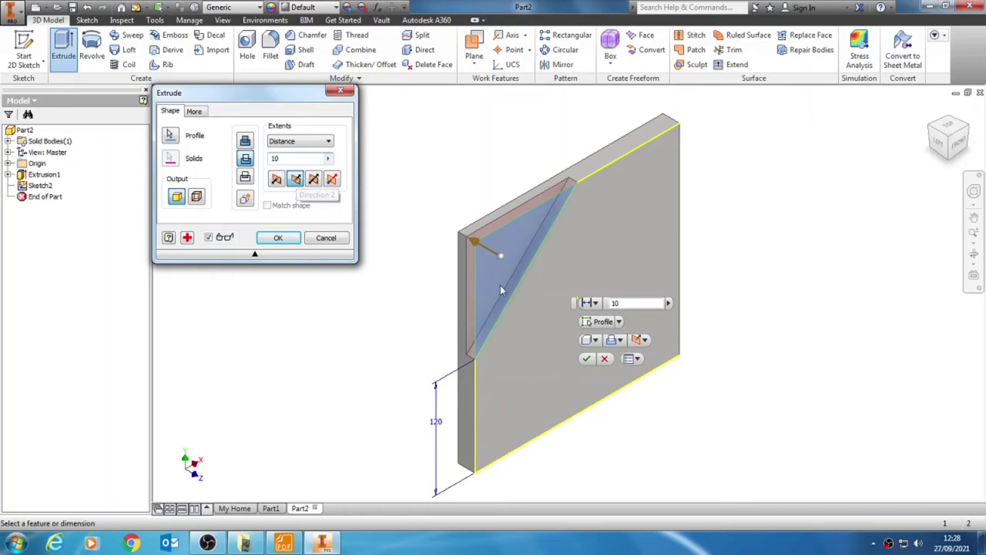
click(320, 144)
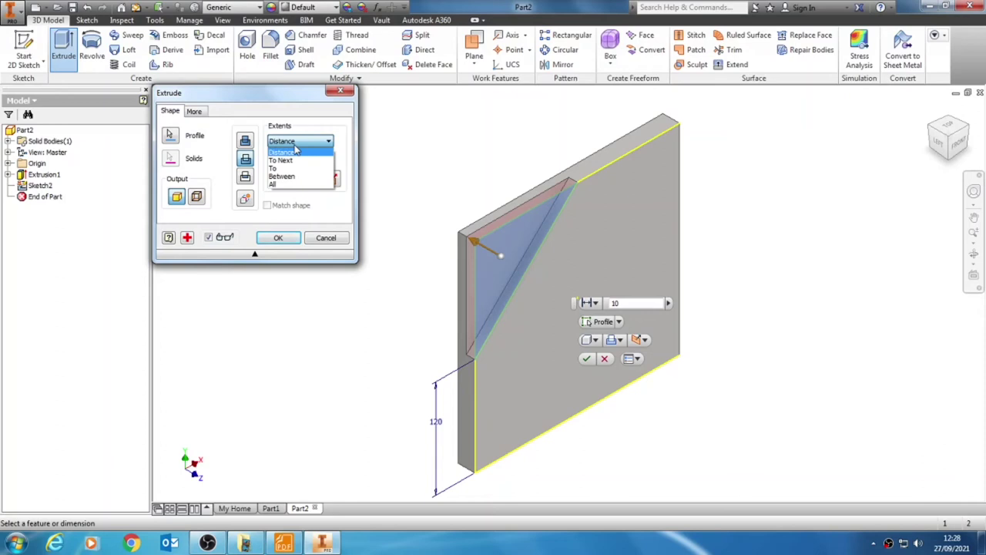
click(287, 185)
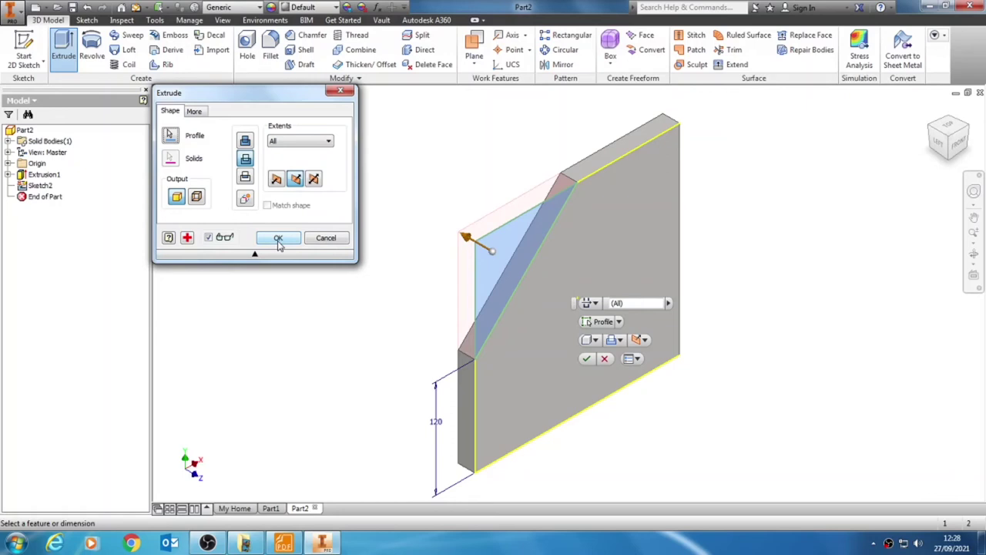
click(279, 241)
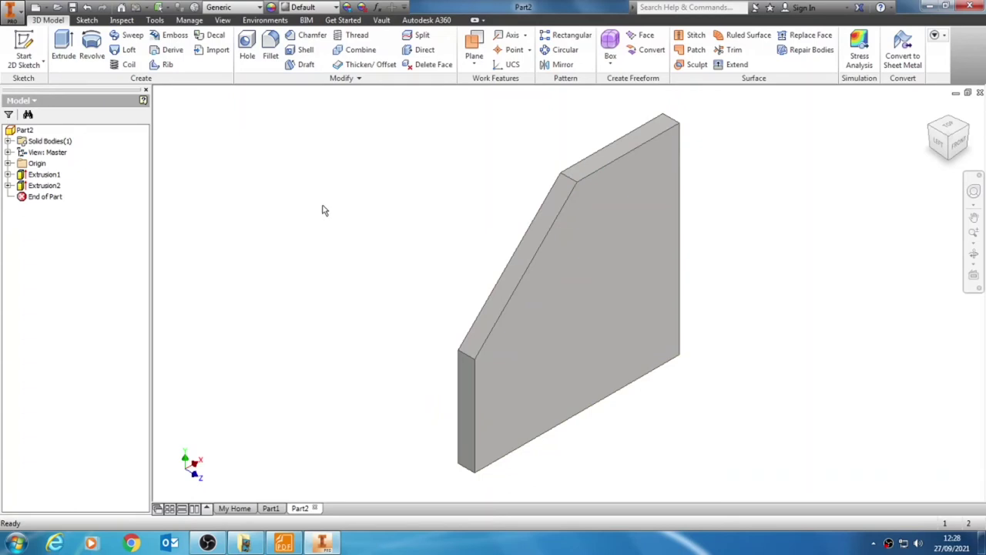
- Mirror Extrusion2 about the YZ Plane to form the symmetric peak
click(959, 145)
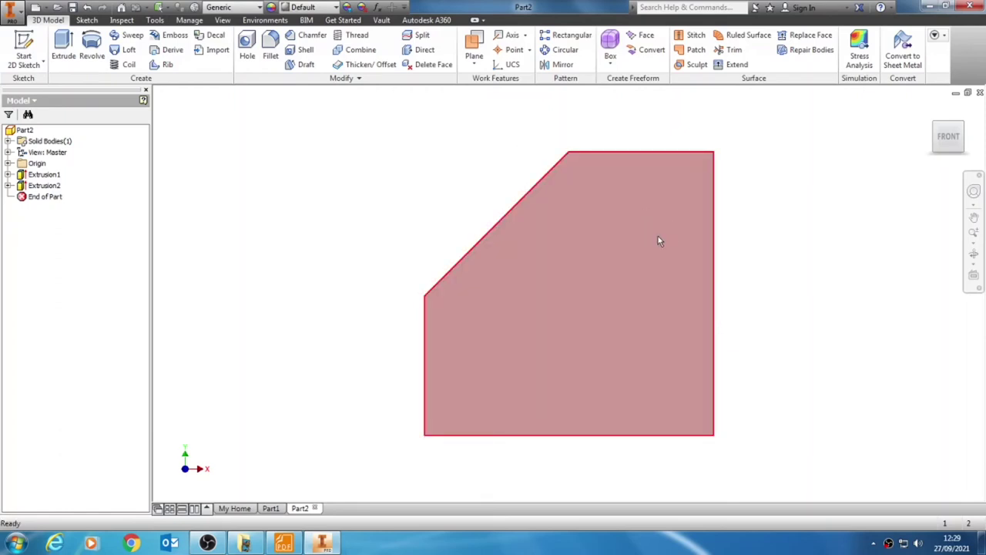
click(565, 66)
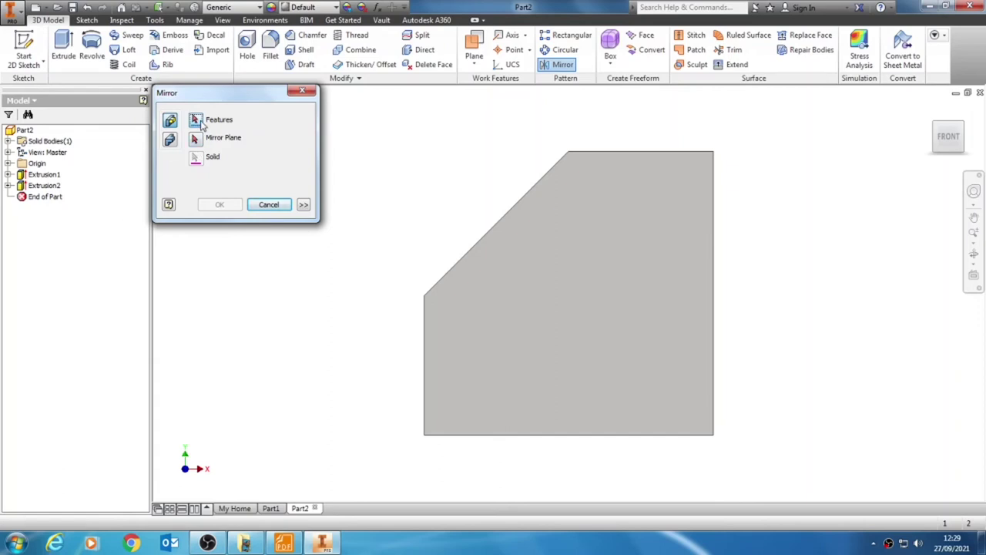
click(44, 186)
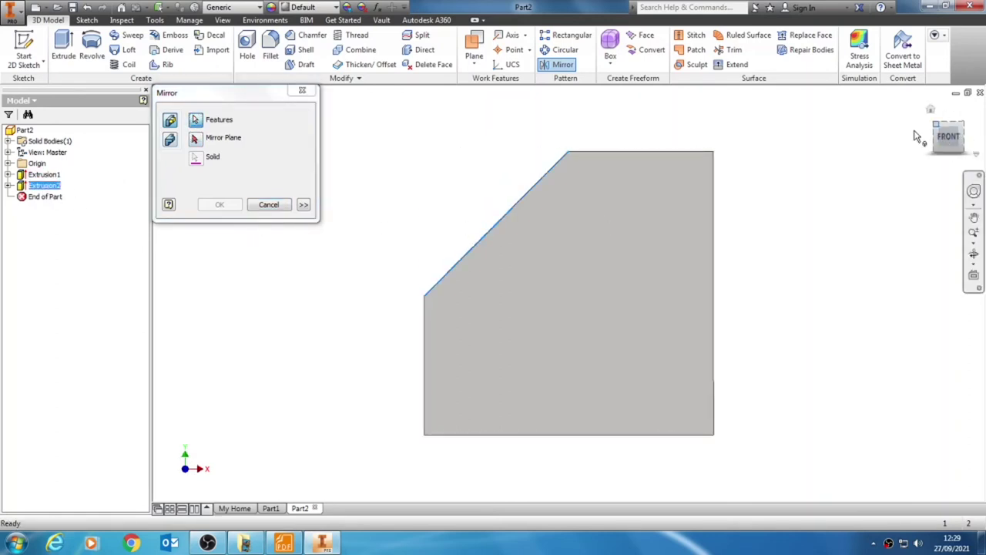
click(937, 129)
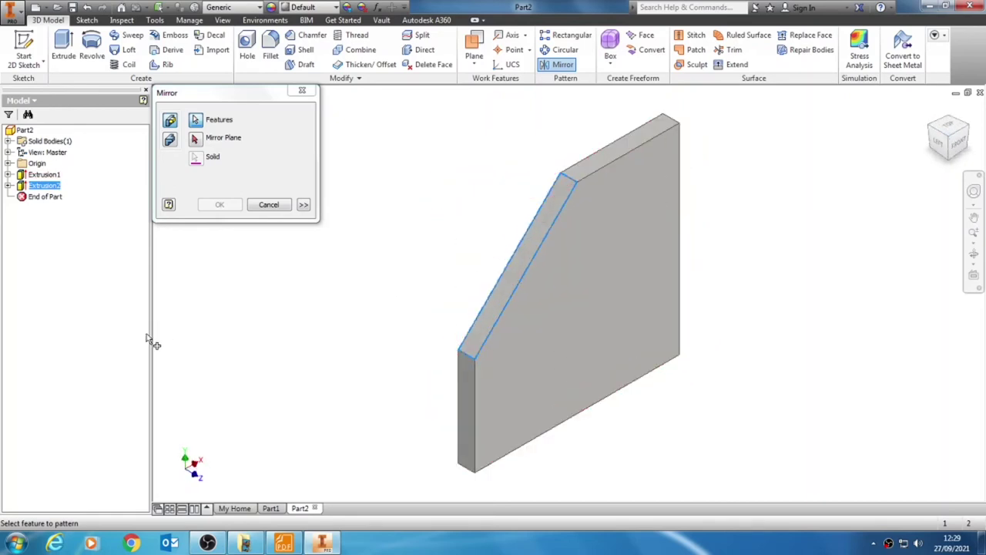
click(196, 140)
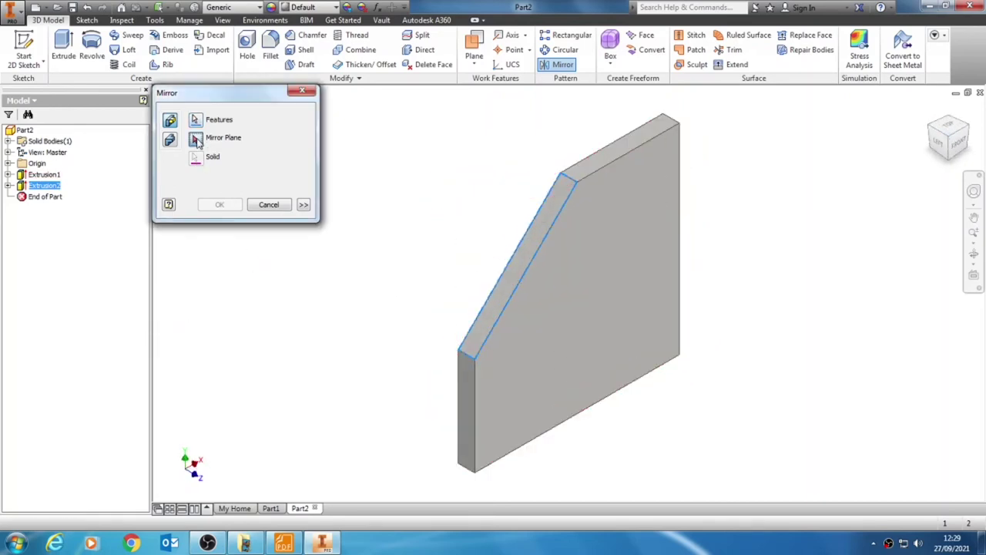
click(8, 163)
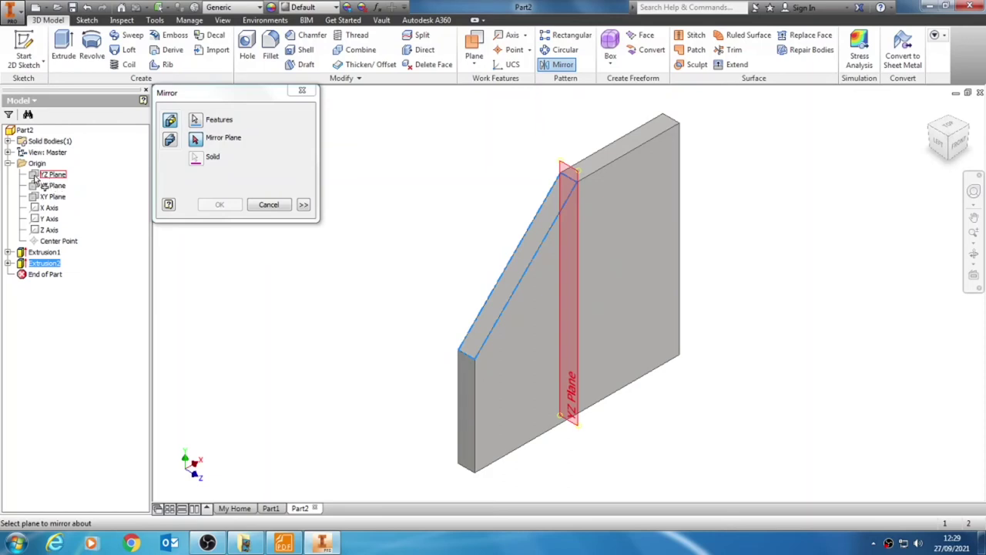
click(34, 177)
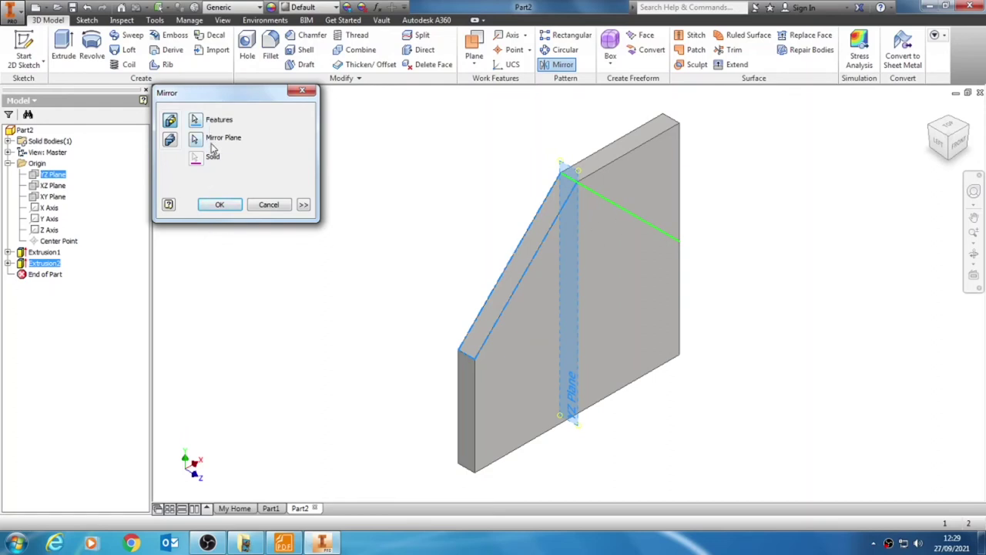
click(227, 207)
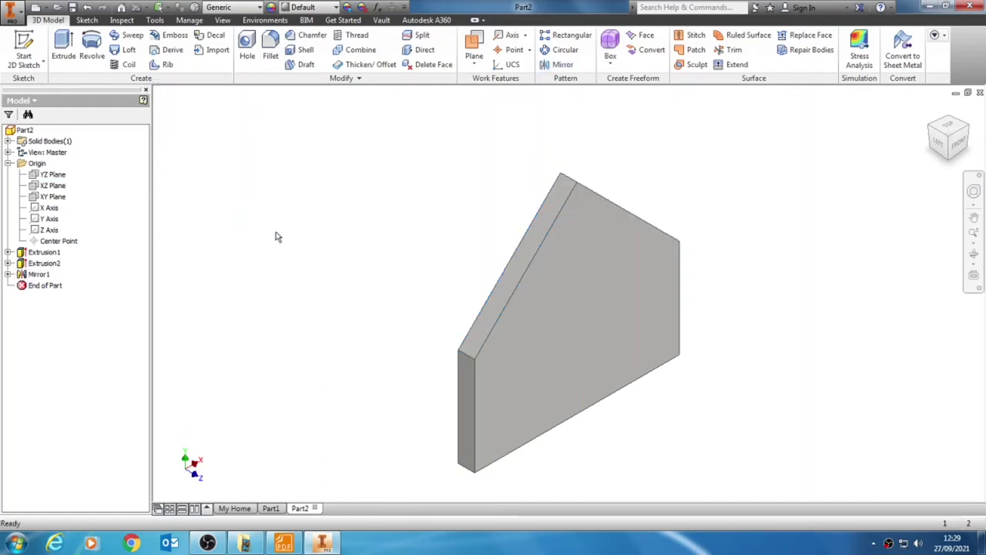
click(961, 142)
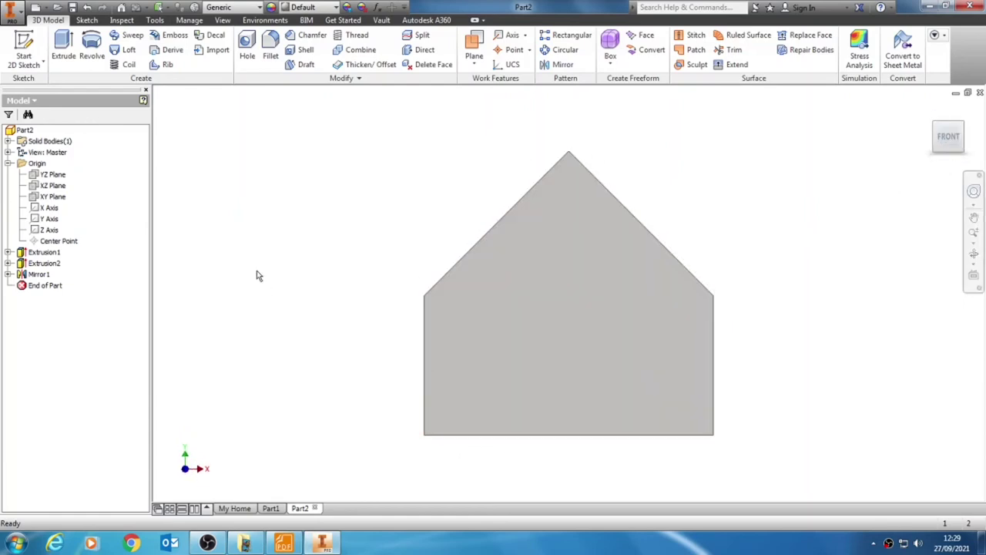
- Start a new sketch on the panel's front face and bring up the data sheet PDF
click(8, 163)
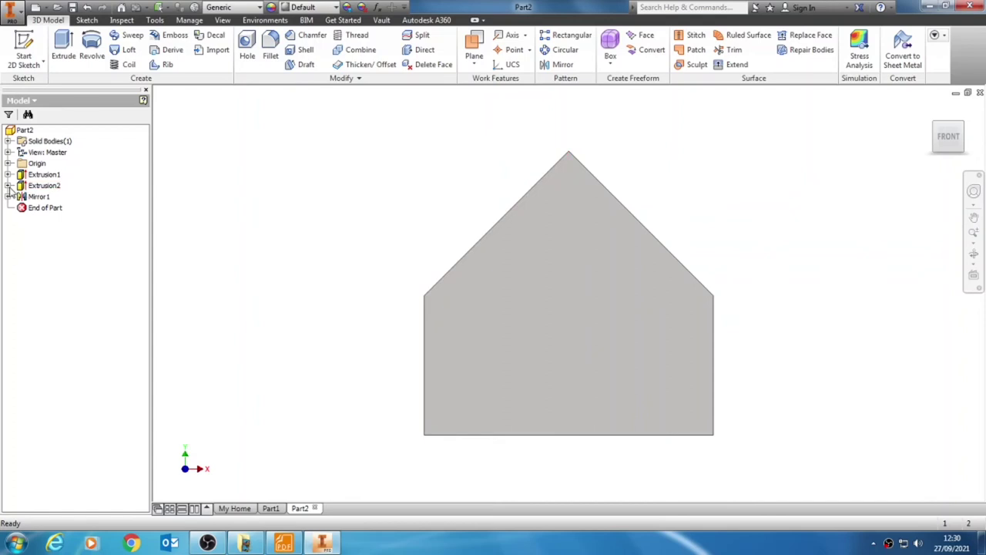
click(9, 186)
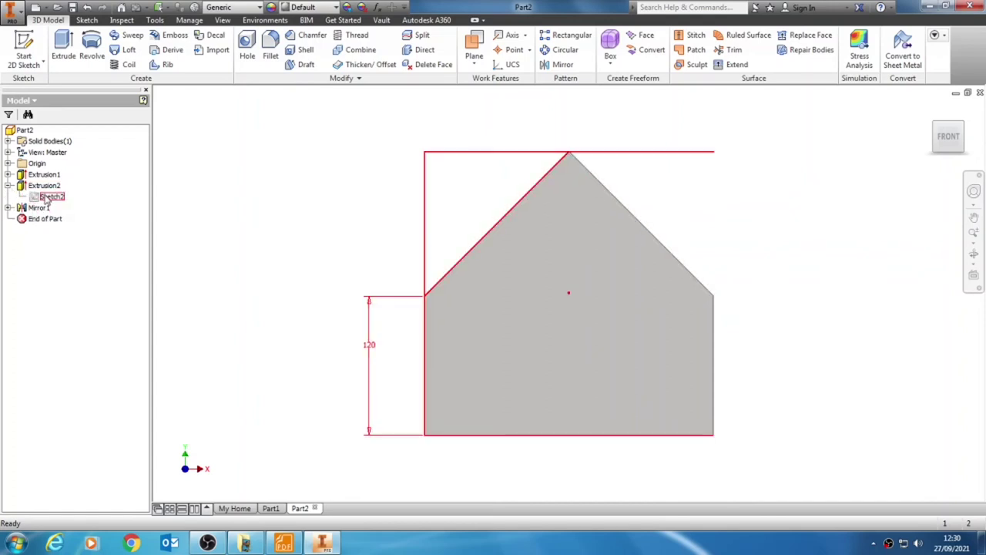
click(9, 186)
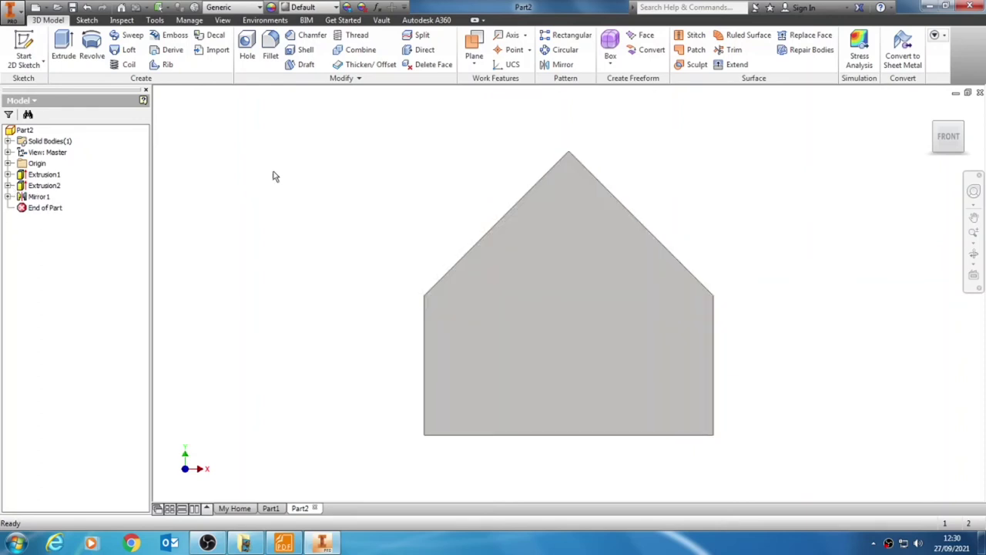
click(24, 51)
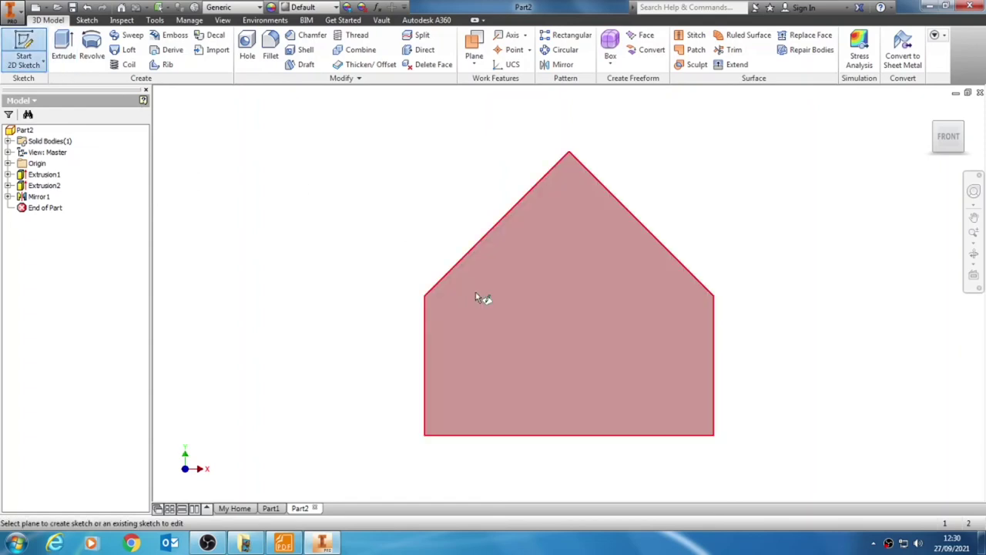
click(578, 342)
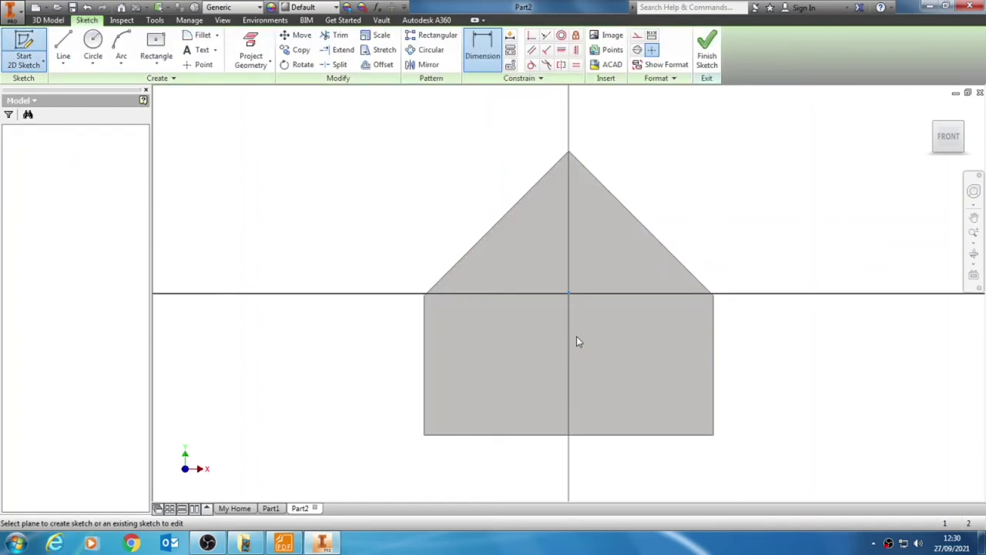
click(284, 544)
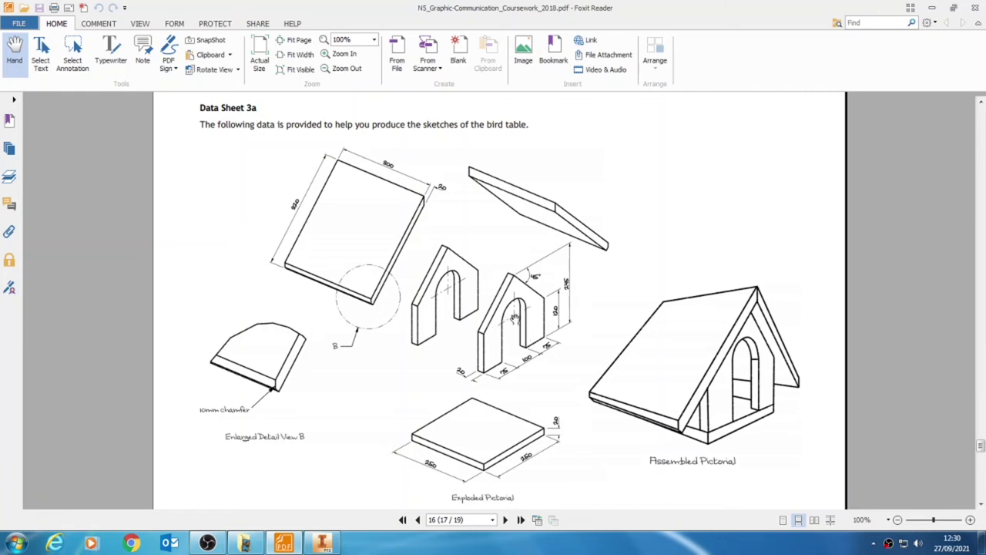
- Draw a two-point doorway rectangle rising from the panel's bottom edge to just below the eaves
click(323, 544)
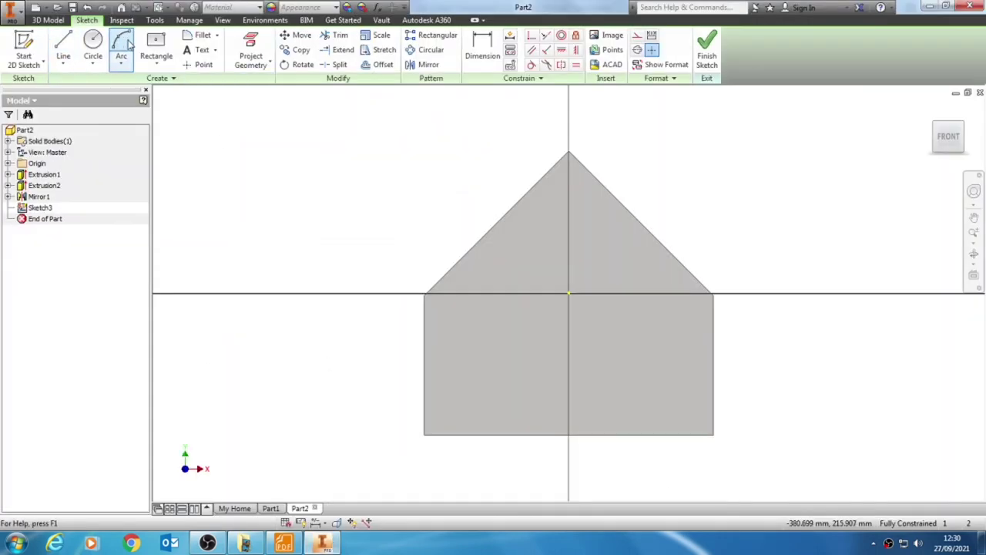
click(156, 67)
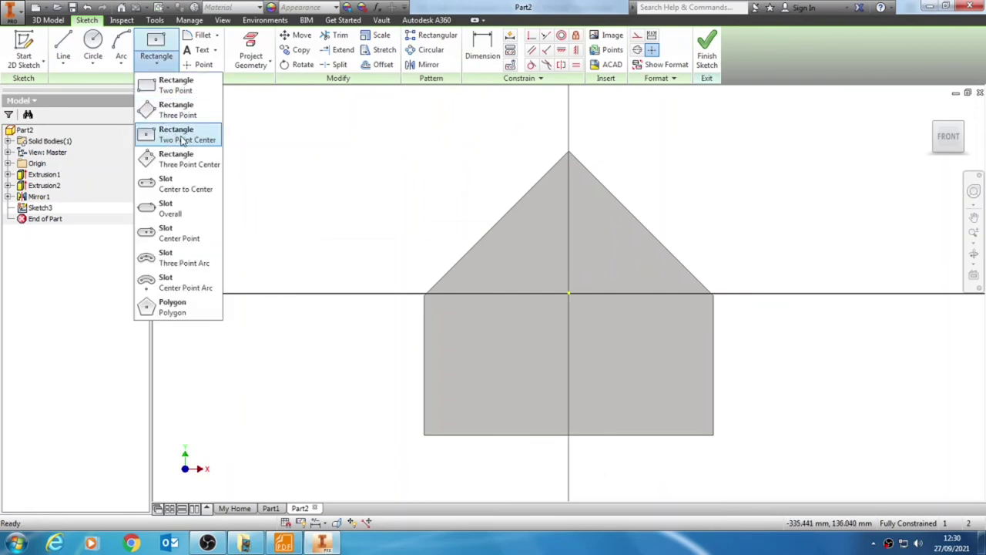
click(173, 87)
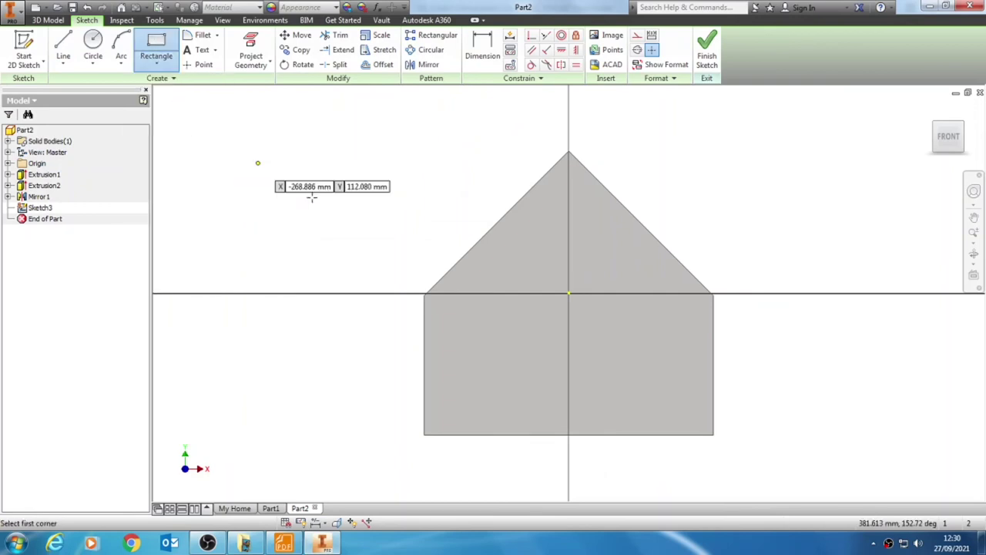
click(497, 435)
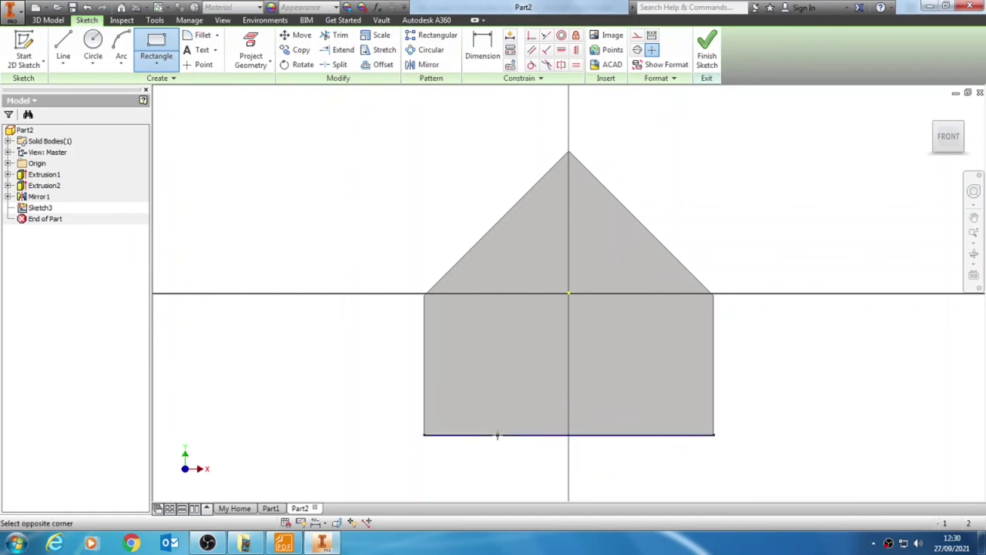
click(648, 303)
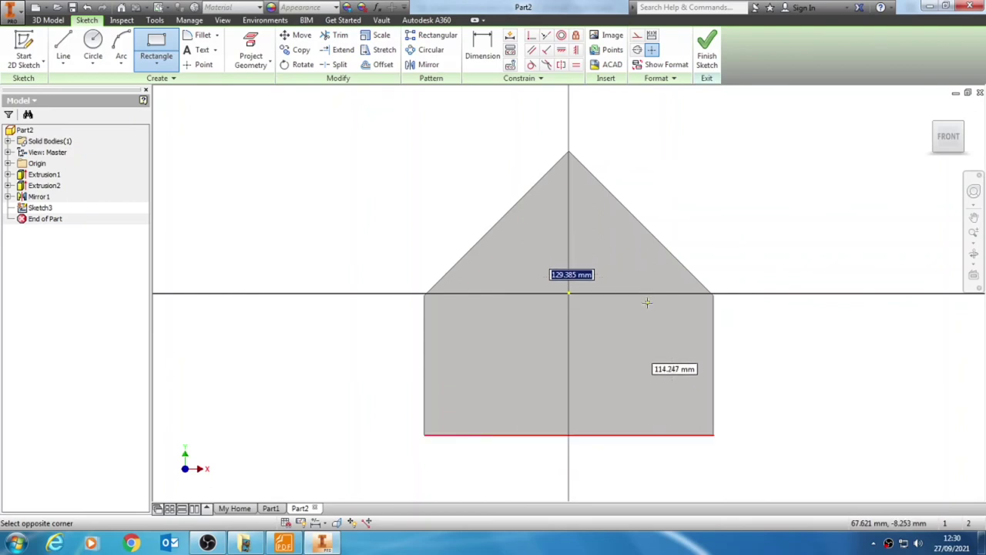
right_click(699, 160)
click(700, 130)
key(d)
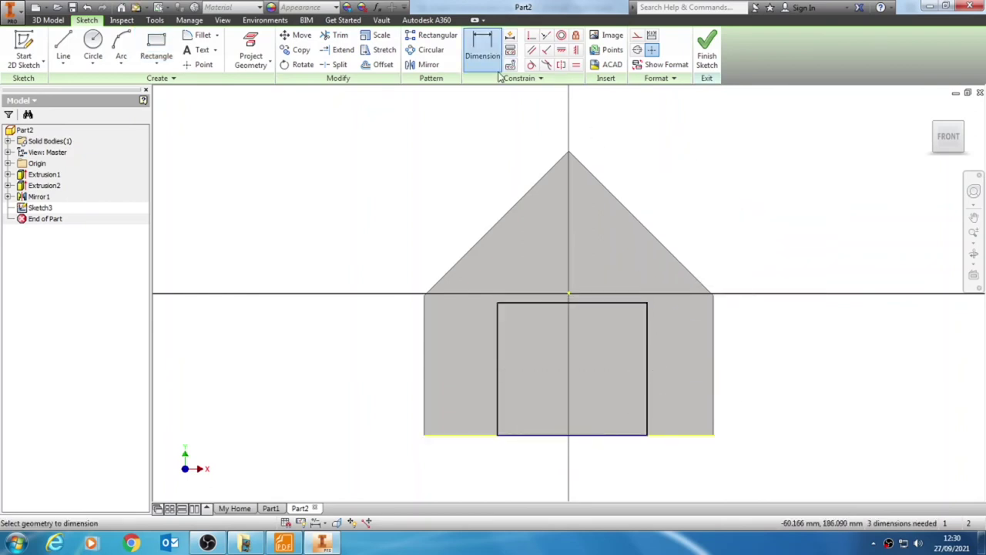
- Dimension the doorway 75 mm in from the panel's left edge and 75 mm from its right edge
click(425, 378)
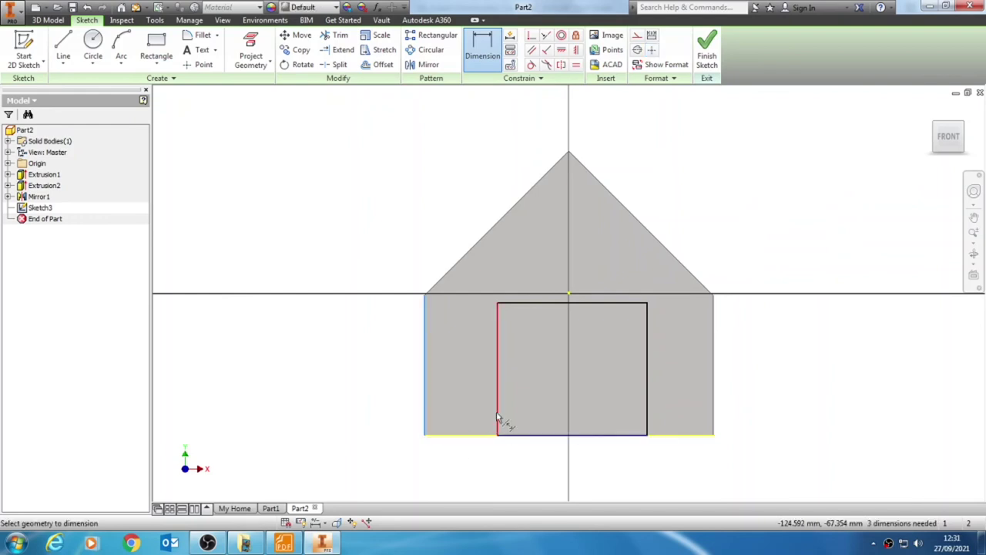
click(497, 369)
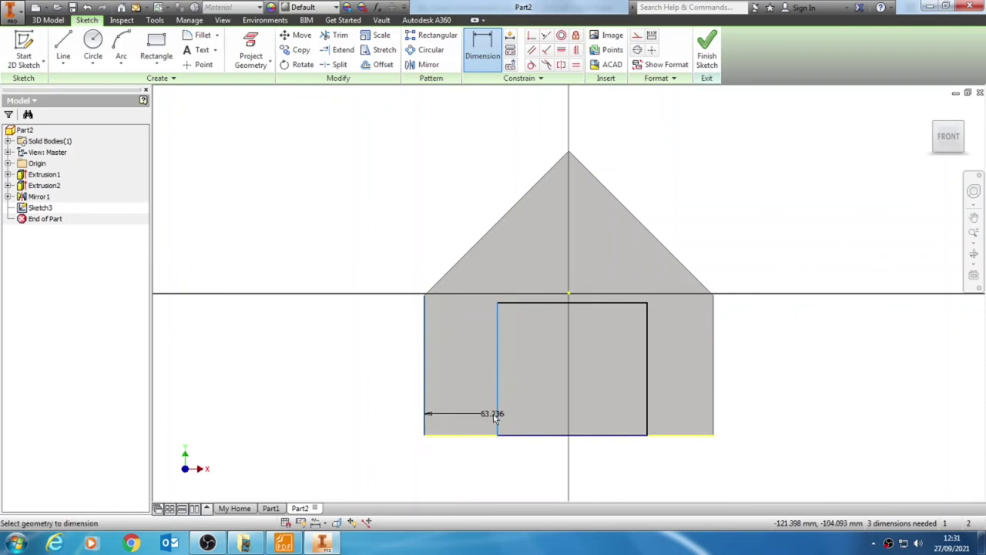
click(467, 481)
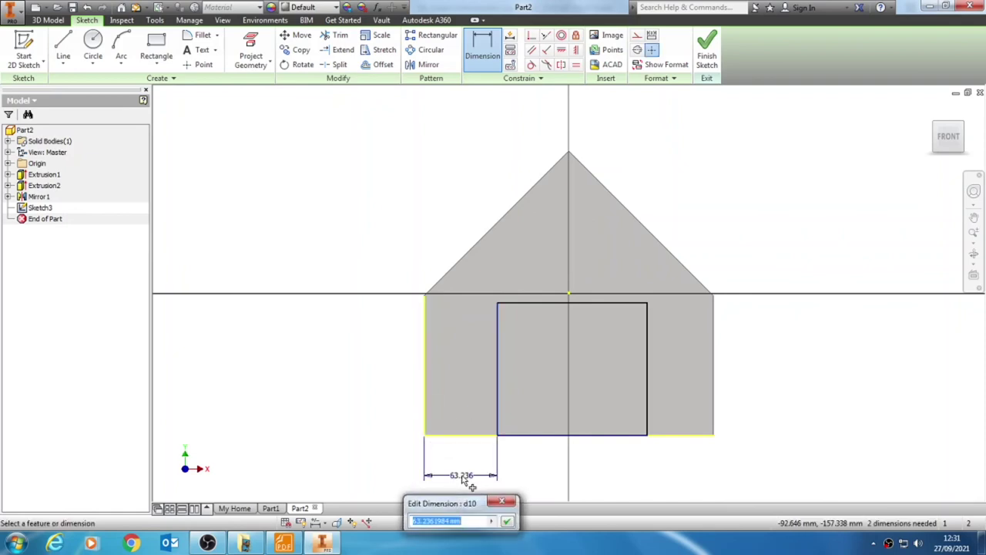
text(75)
key(Return)
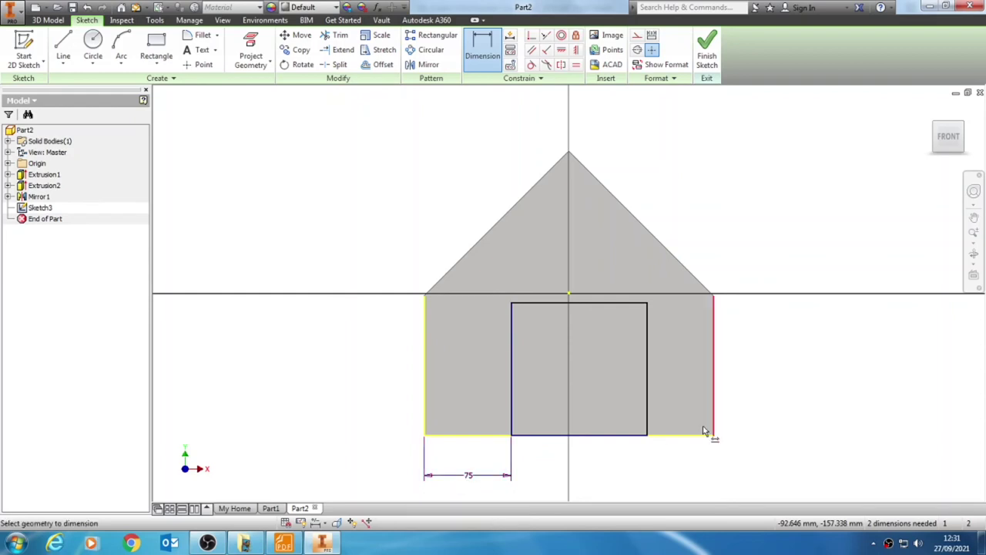
click(712, 407)
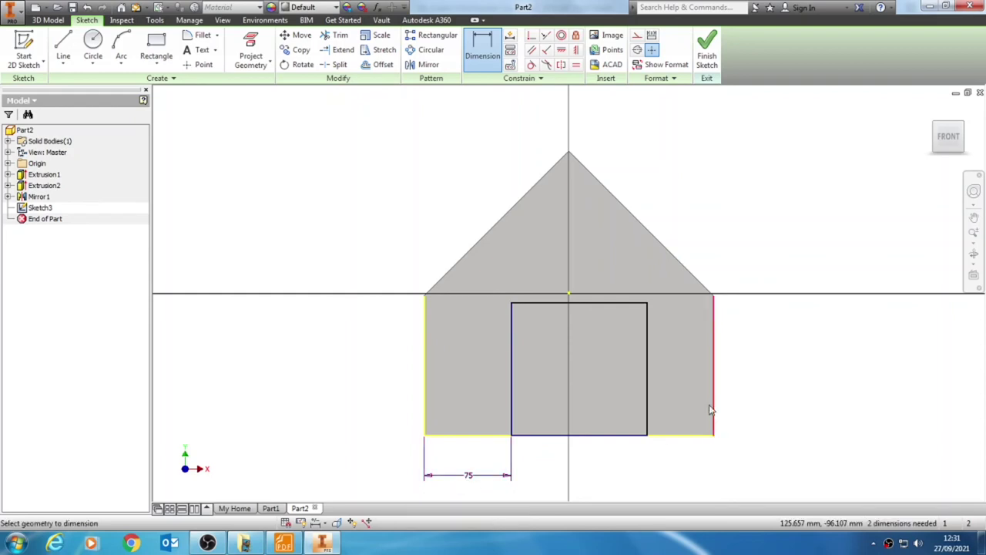
click(649, 407)
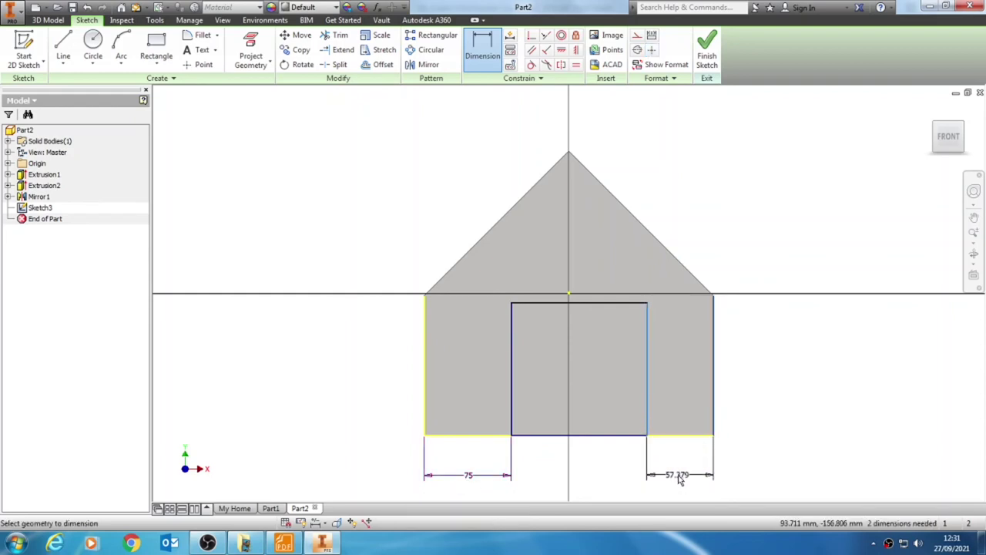
click(679, 478)
text(75)
key(Return)
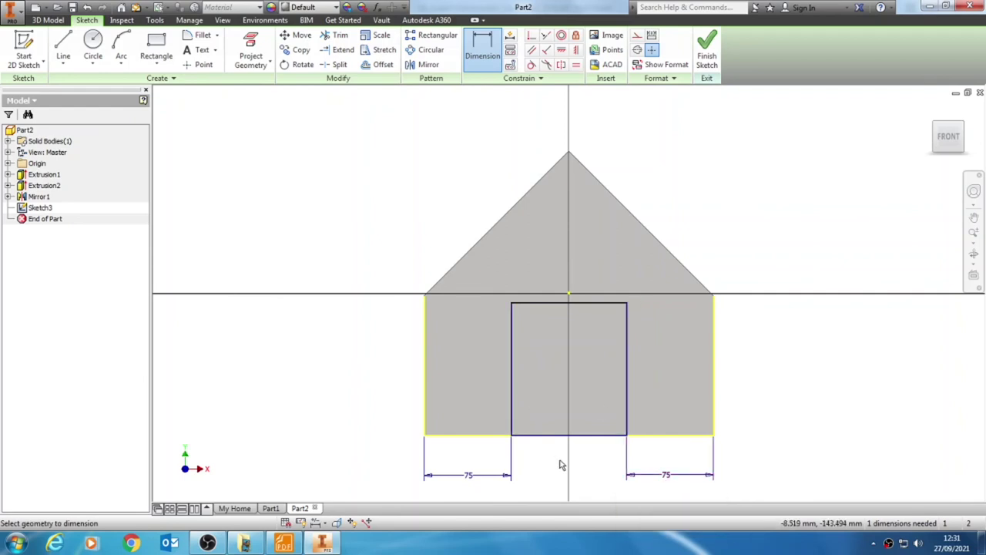
- Discard the over-constraining doorway width dimension instead of adding it
click(512, 406)
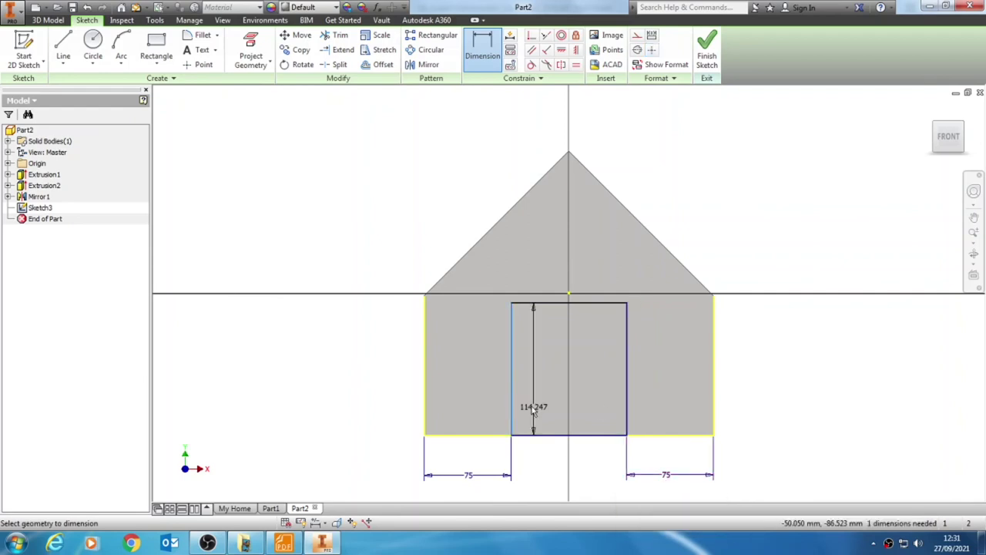
click(627, 403)
click(579, 475)
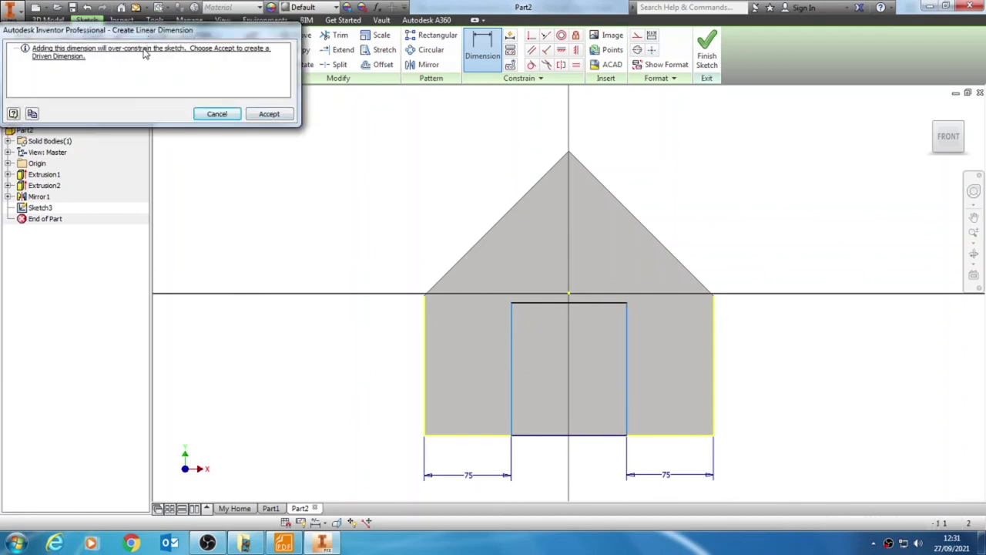
click(217, 115)
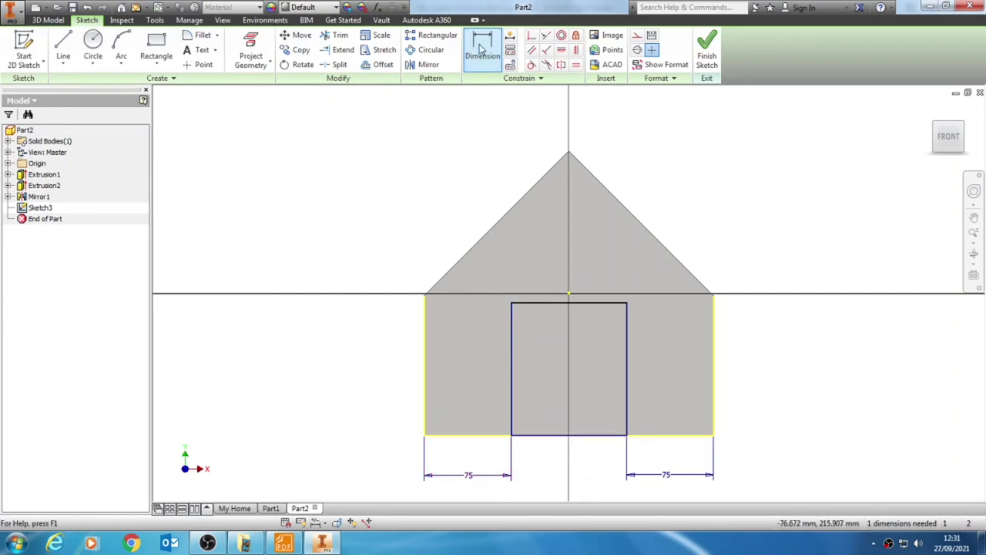
- Dimension the doorway rectangle's height to 120 mm
click(552, 435)
click(552, 304)
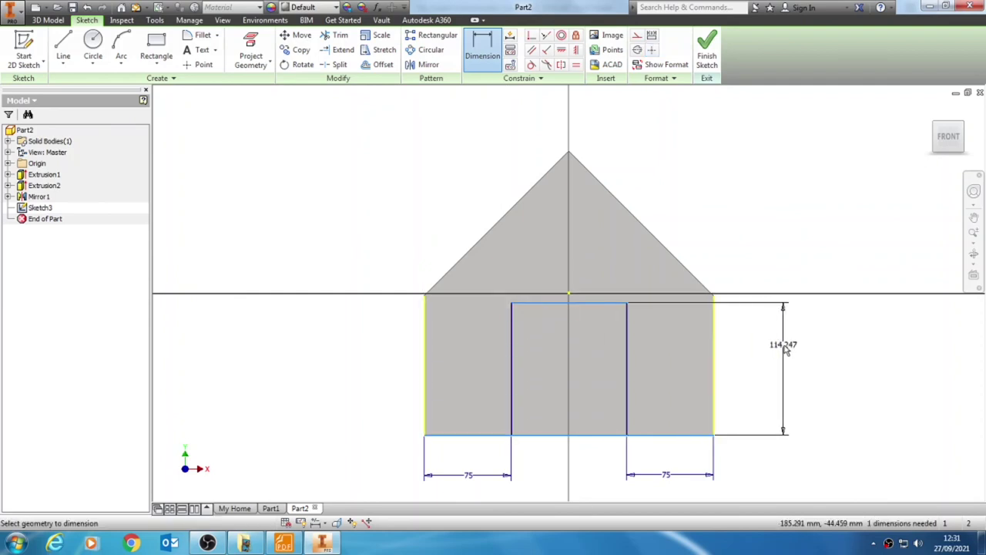
click(789, 346)
text(120)
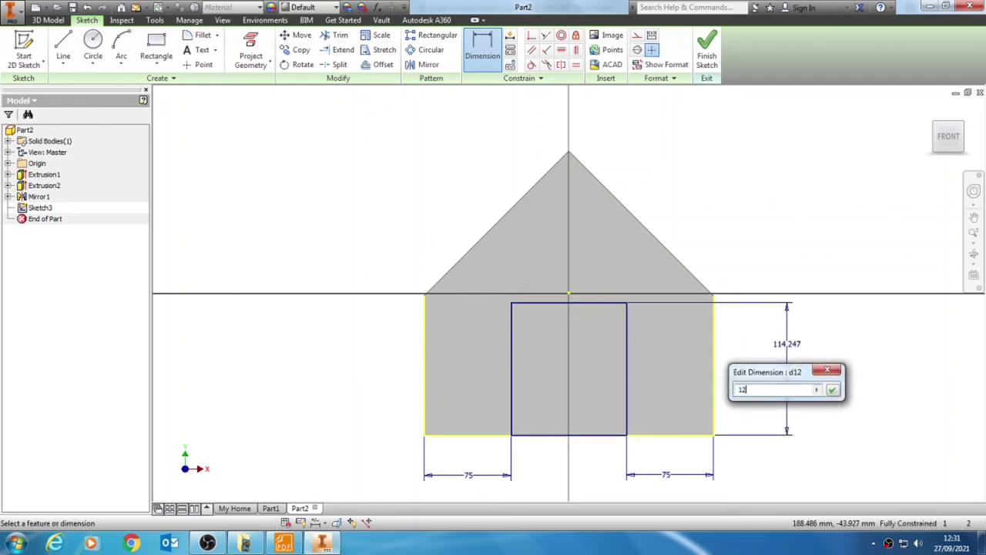
key(Return)
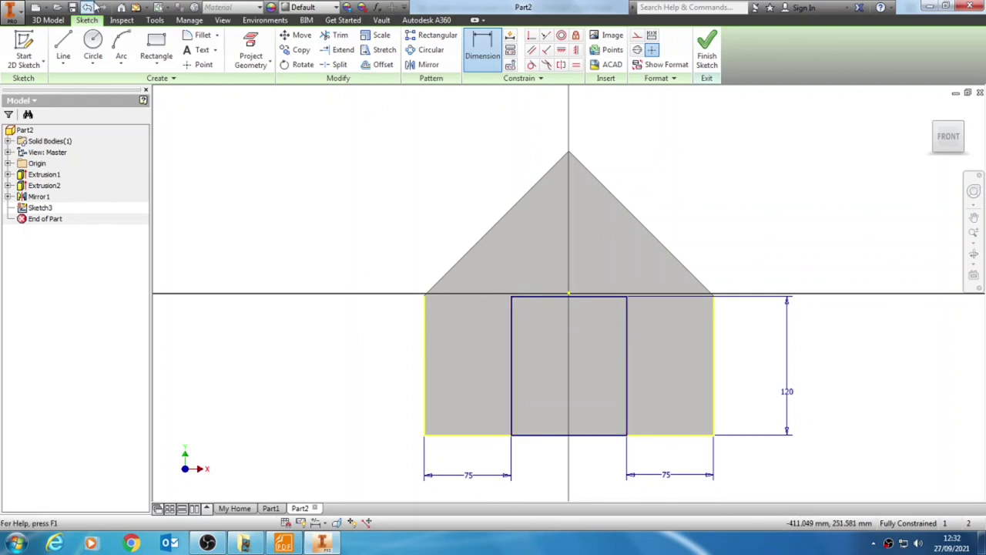
- Draw a circle centred on the doorway's top midpoint, reaching its top corner
click(96, 48)
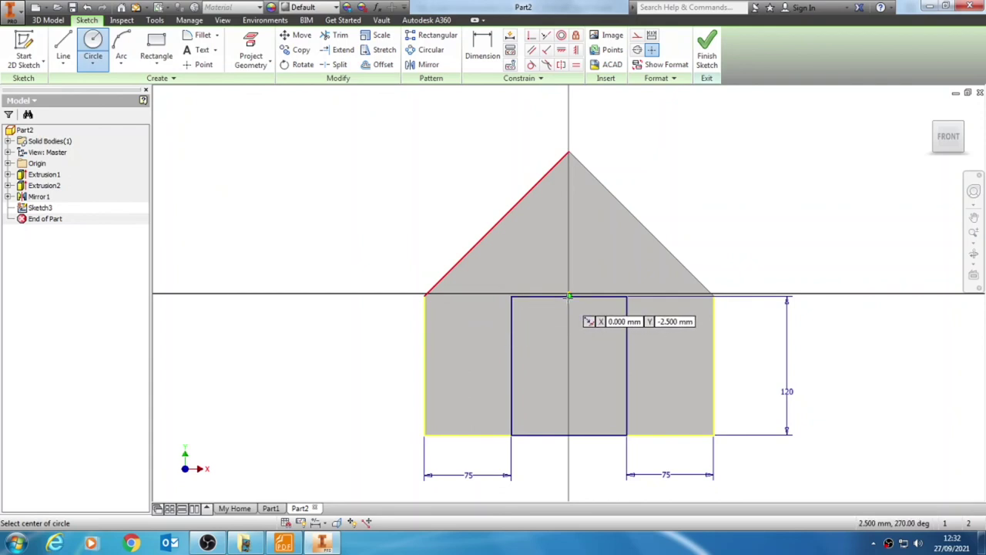
click(569, 296)
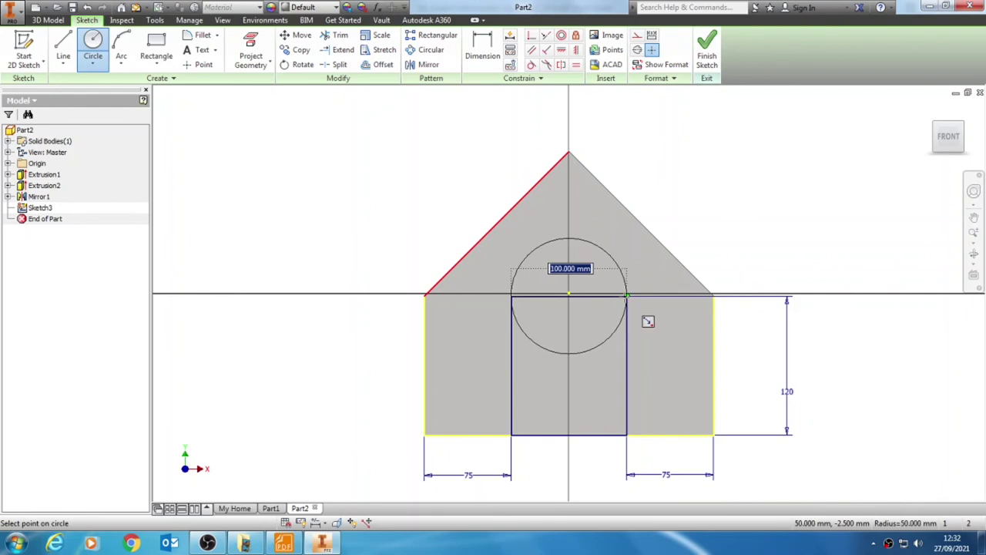
click(626, 296)
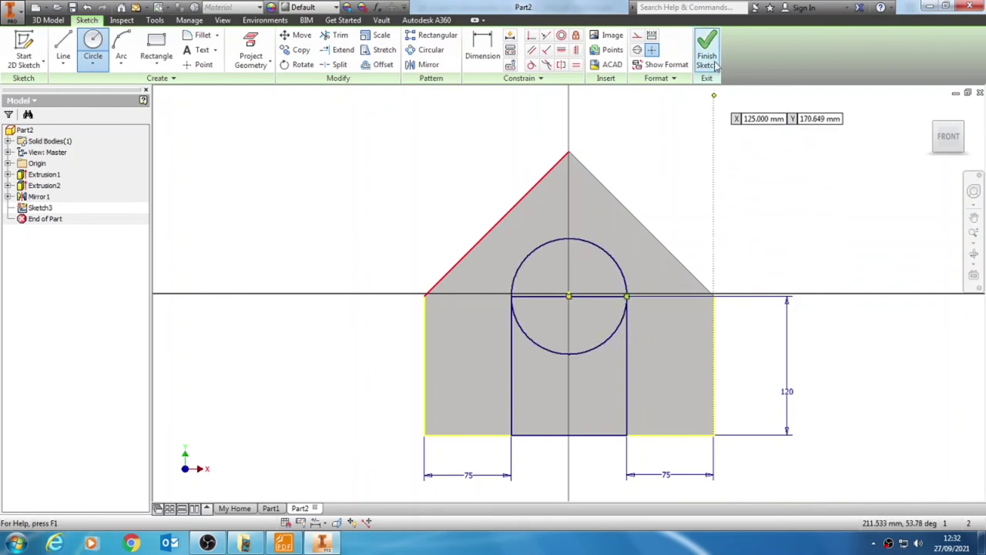
- Turn the view to isometric, then start and cancel an extrusion of the doorway sketch
click(937, 130)
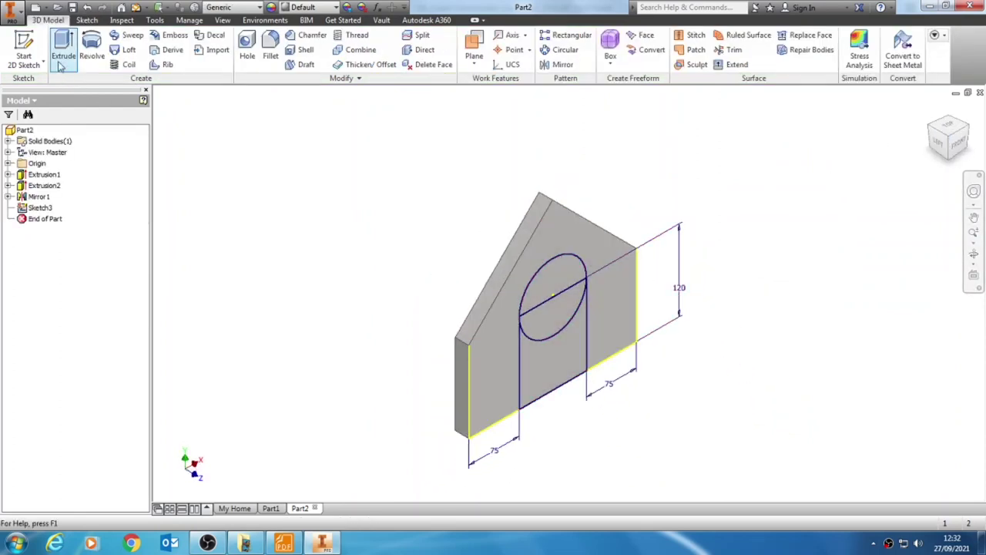
click(62, 62)
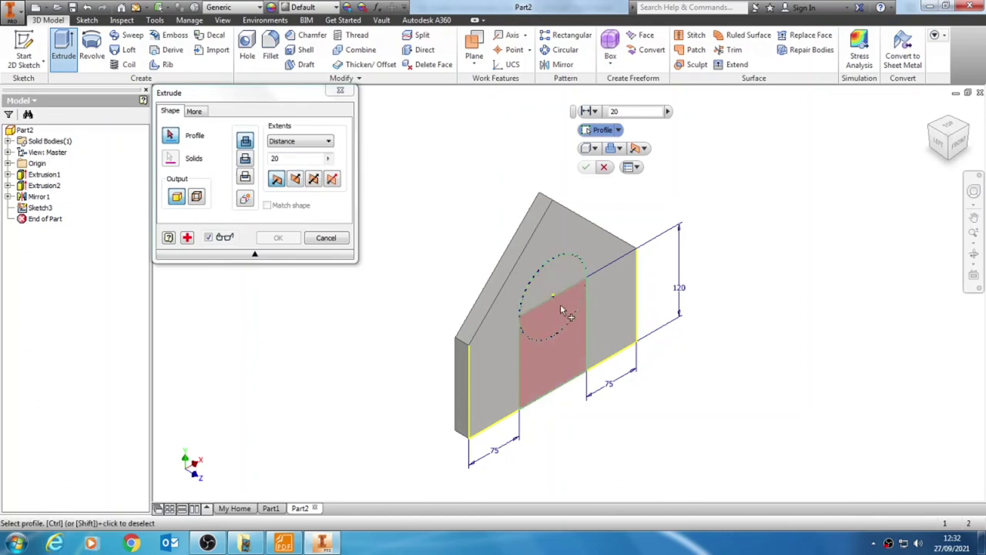
click(327, 238)
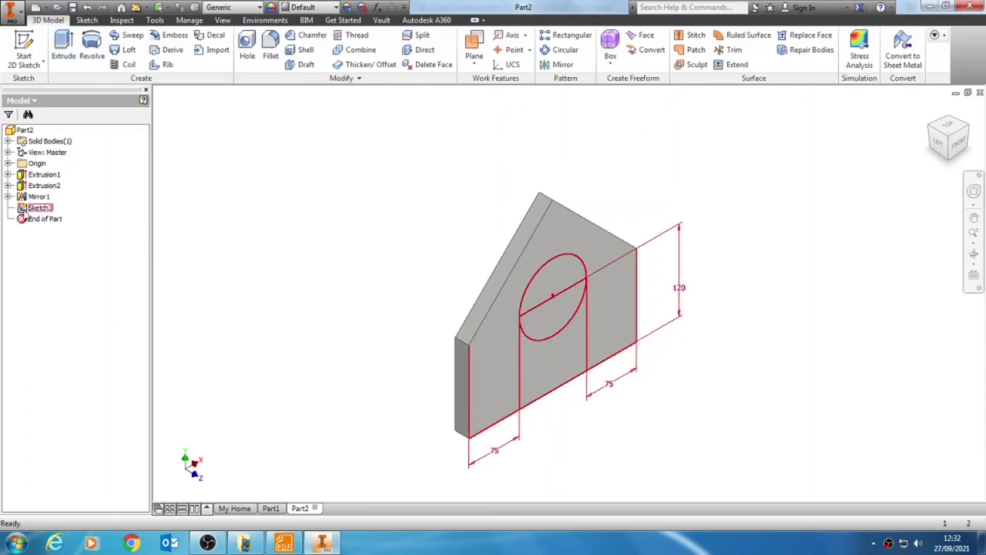
- Reopen Sketch3, trim the circle's lower half and the chord, and finish the sketch
double_click(23, 210)
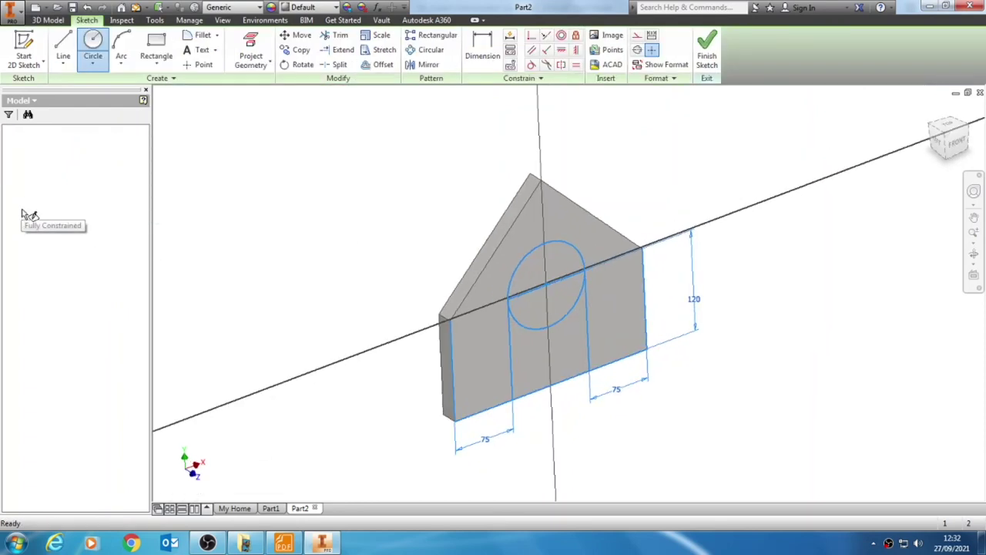
click(340, 35)
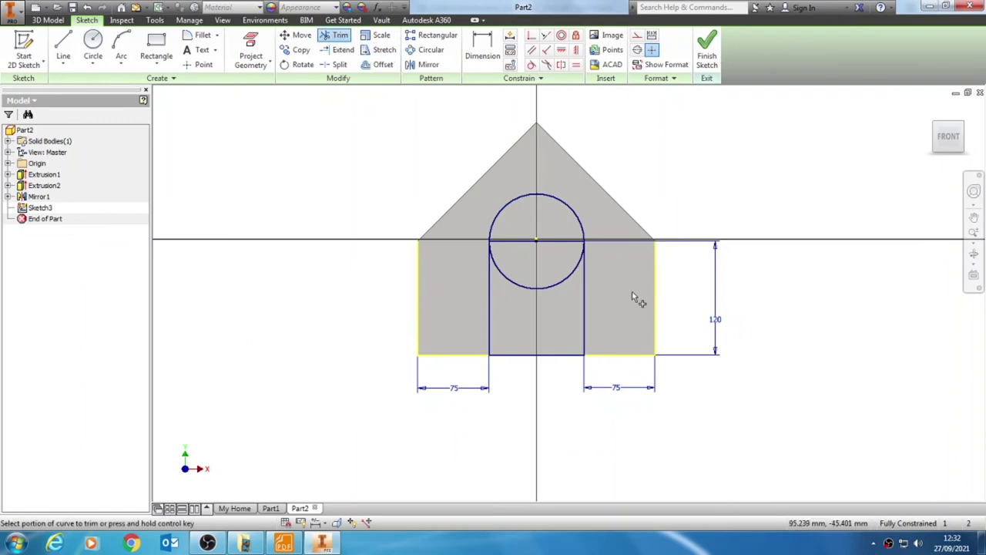
click(340, 35)
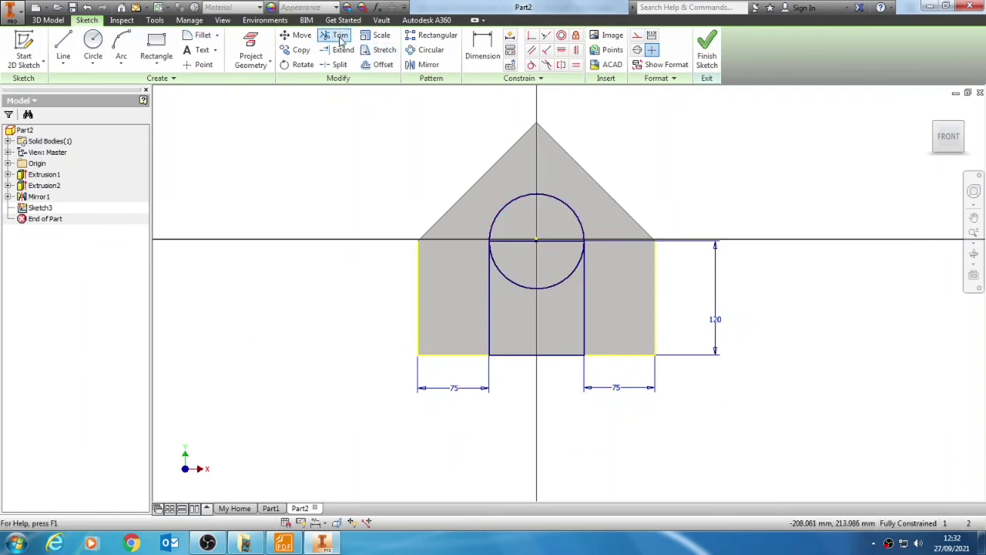
click(339, 36)
click(569, 278)
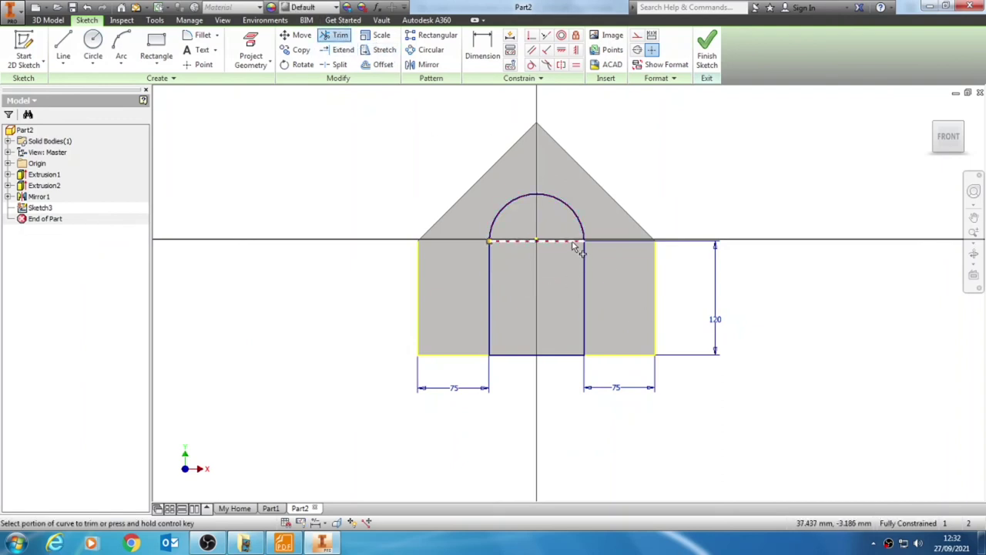
click(574, 244)
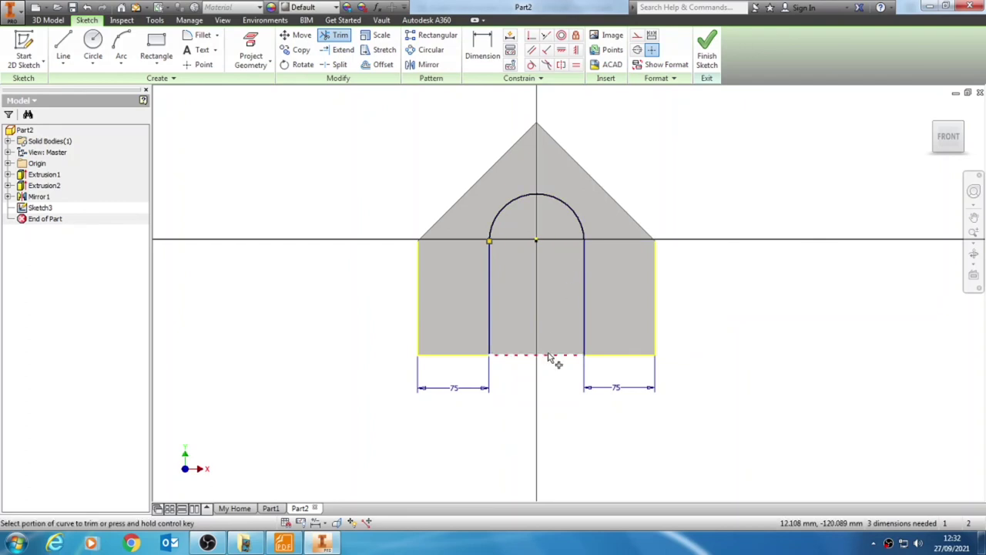
click(706, 55)
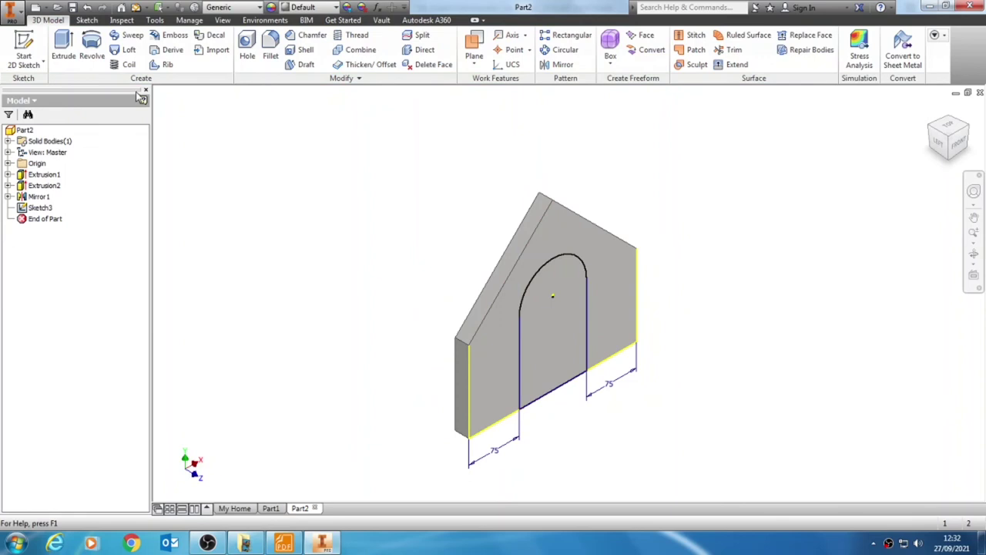
- Extrude the arch profile as a Cut with extents set to All through the panel
click(64, 48)
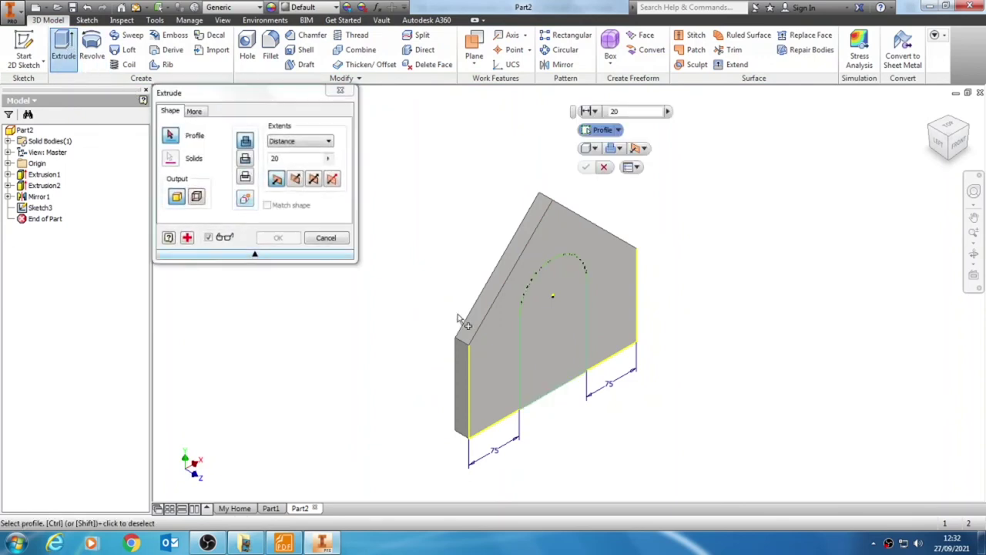
click(568, 272)
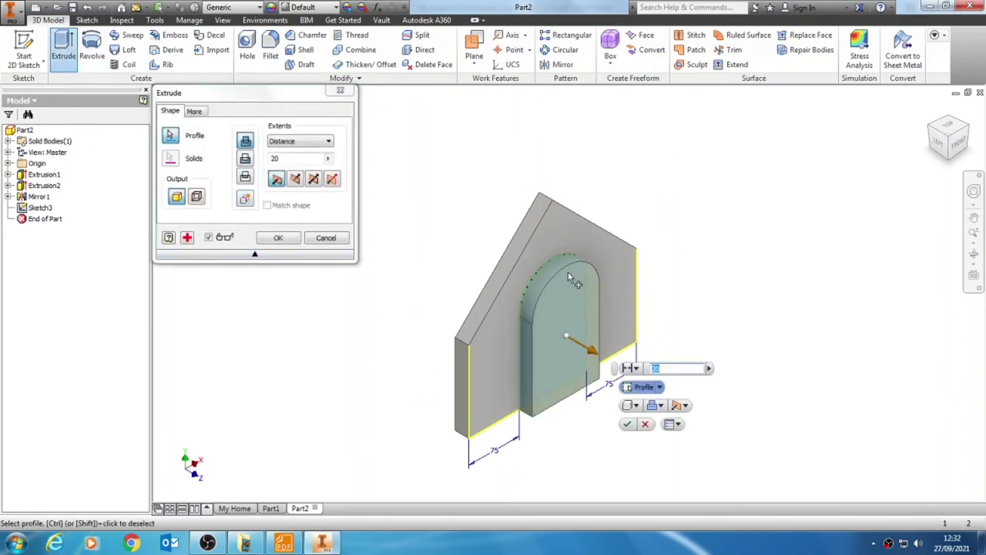
click(245, 160)
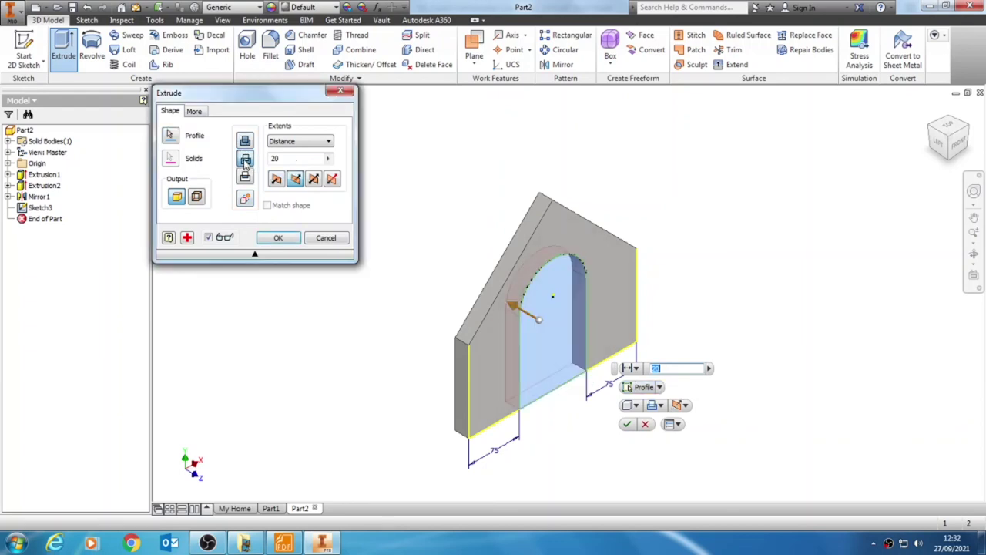
click(299, 141)
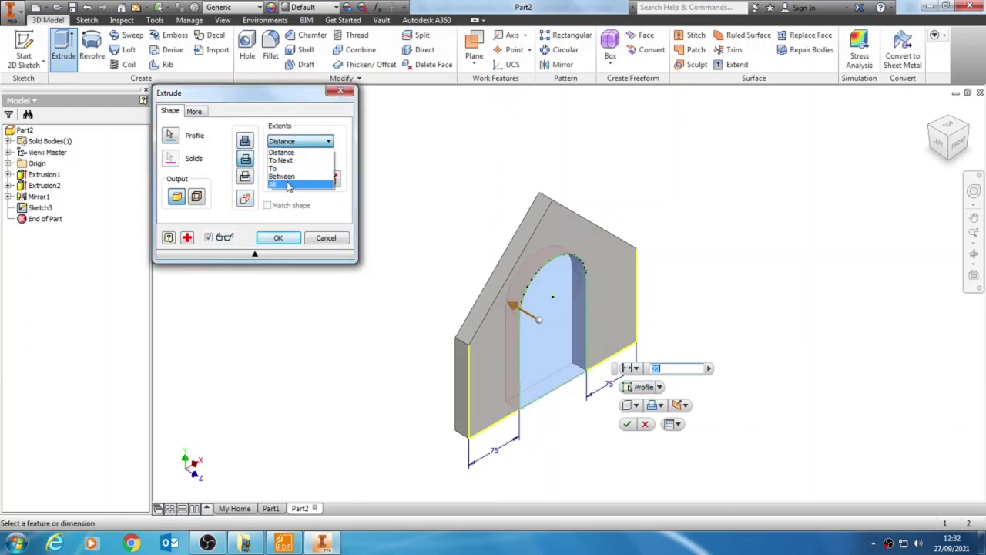
click(285, 182)
click(279, 239)
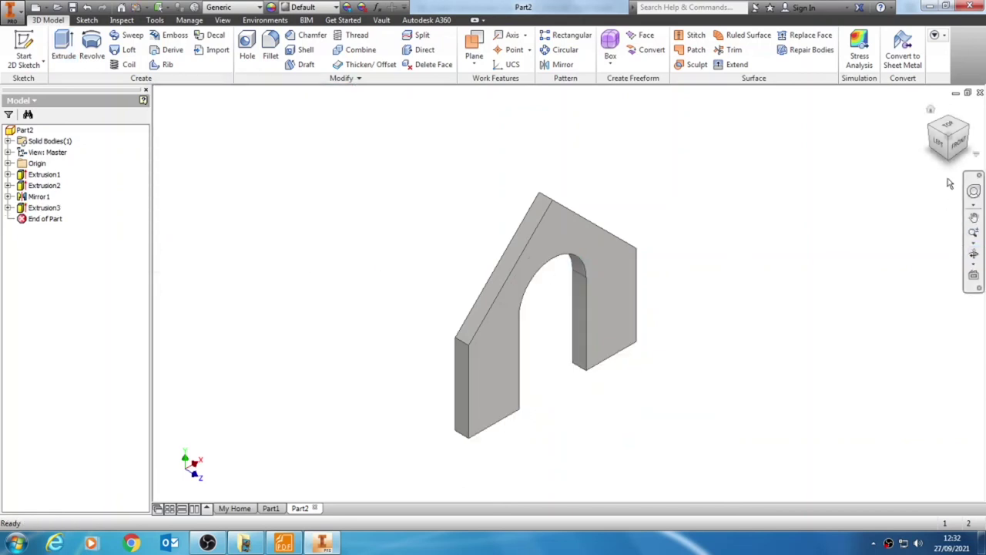
- View the arched panel from the other side, then bring up the bird table data sheet in Foxit Reader
click(968, 132)
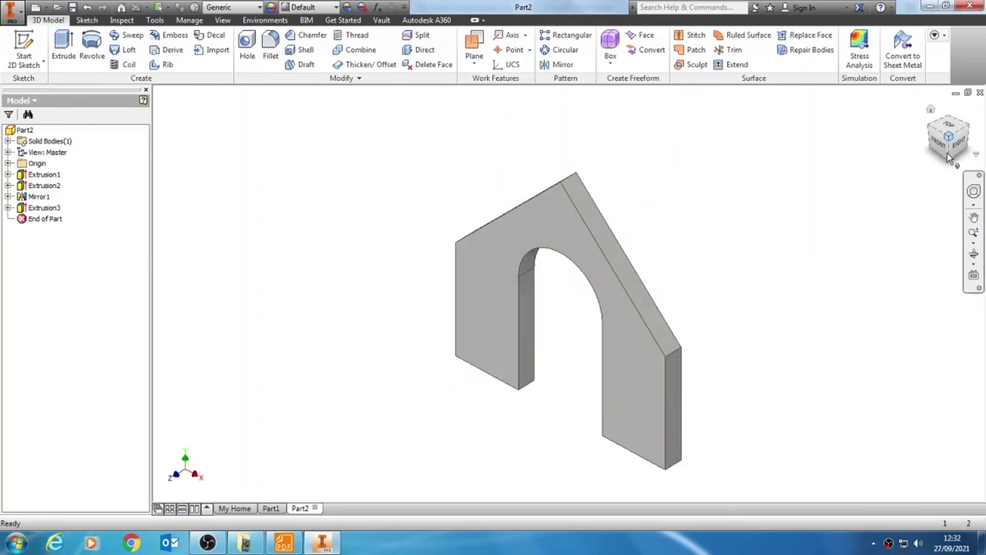
click(930, 132)
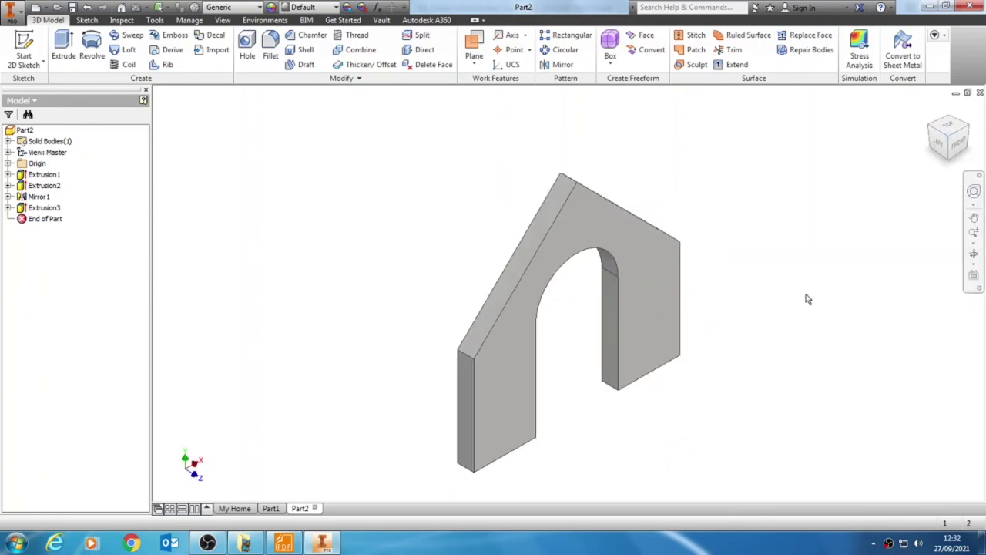
click(284, 544)
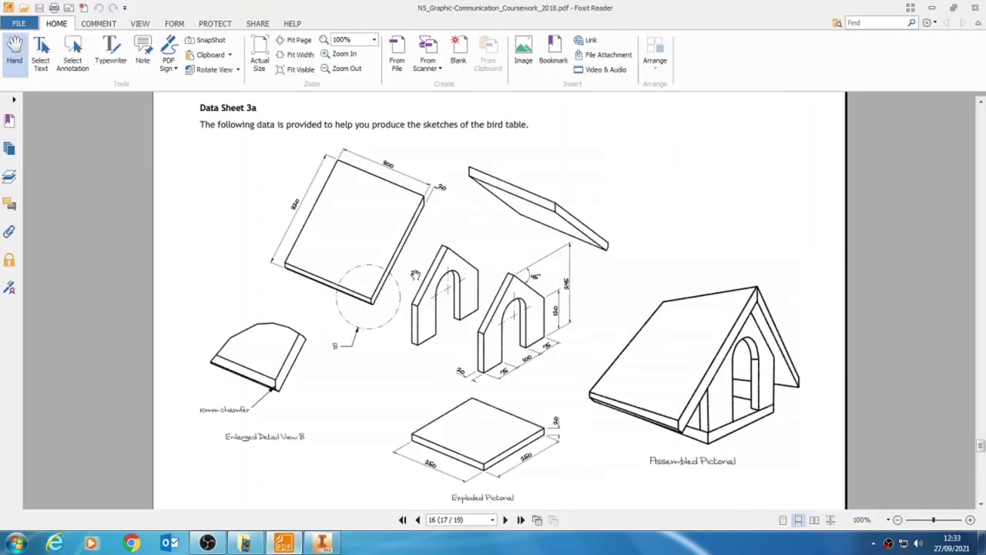
- Return to the Inventor panel model and scroll the Appearance list to its last entries
click(287, 544)
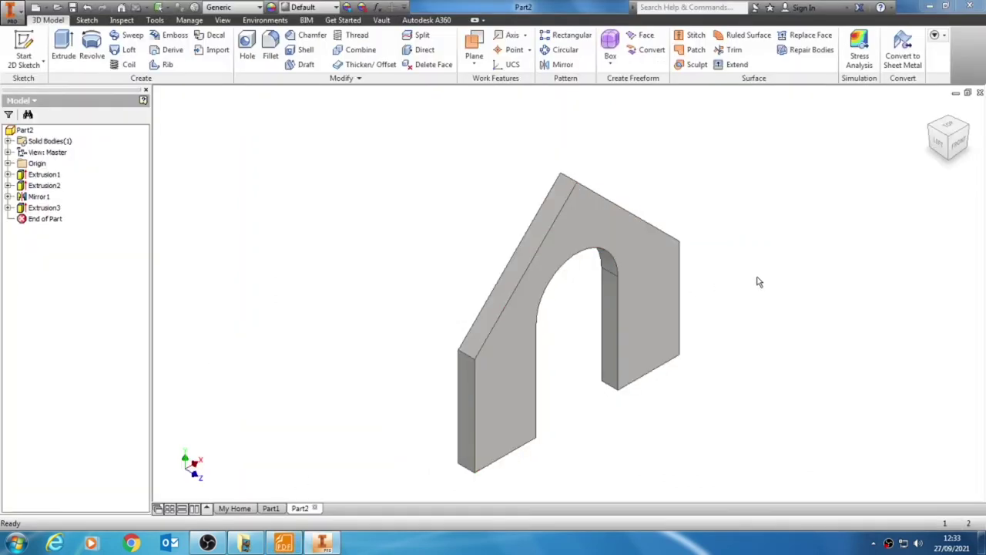
click(336, 7)
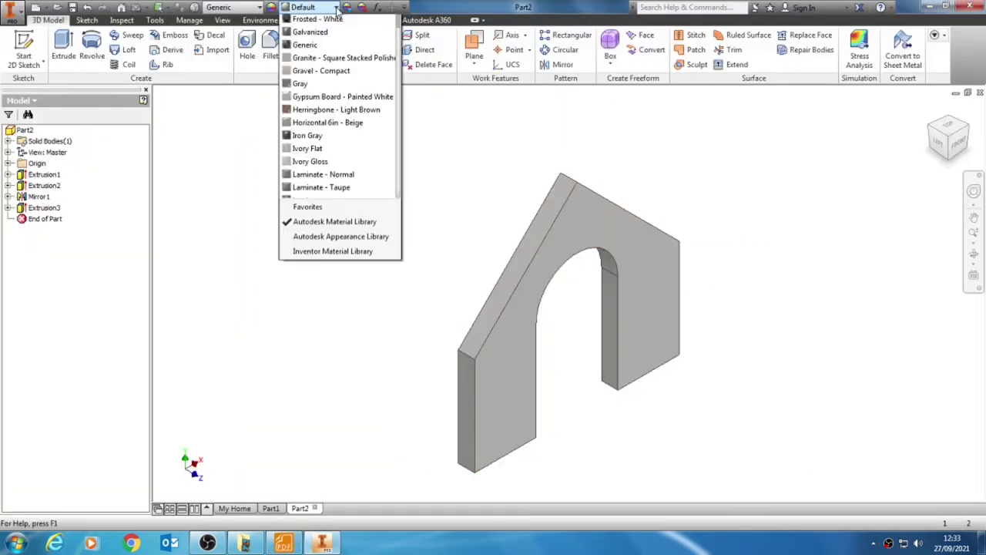
drag(396, 133, 411, 311)
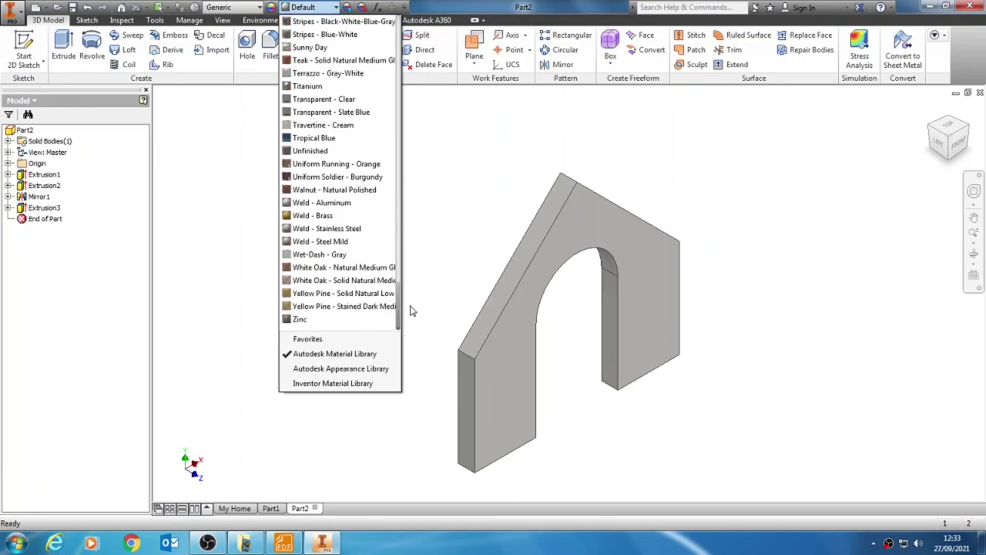